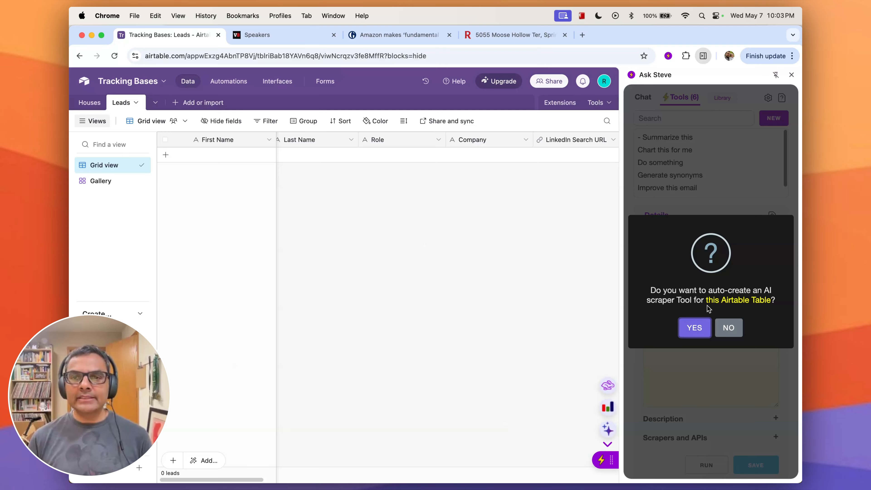
Step: Create and save an Airtable connection for Ask Steve, granting it access to all resources
{"action": "left_click", "coordinate": [695, 329]}
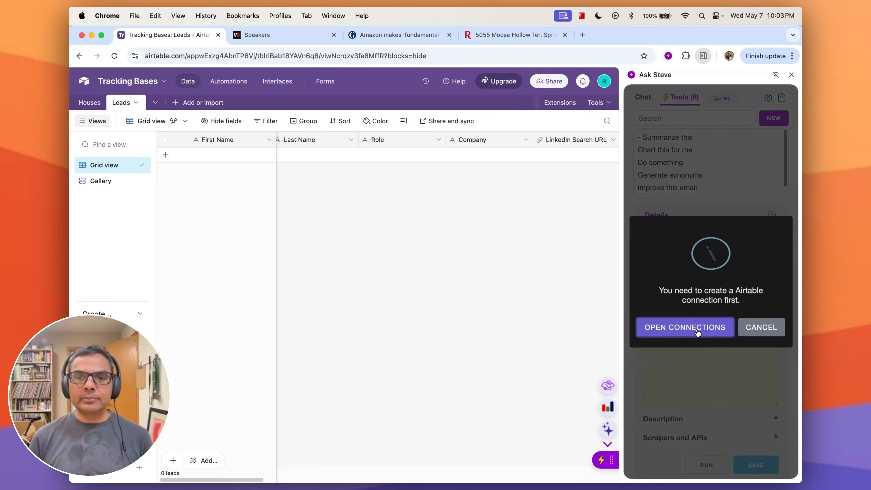
{"action": "left_click", "coordinate": [688, 329]}
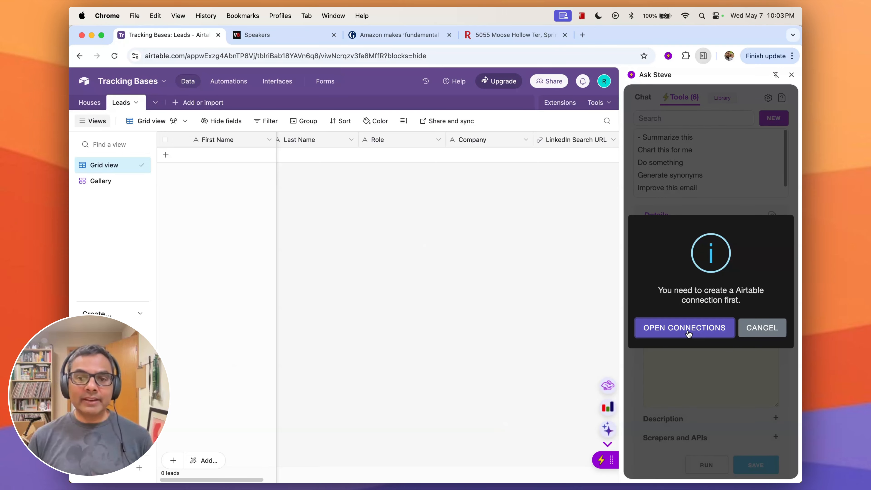
{"action": "left_click", "coordinate": [410, 250]}
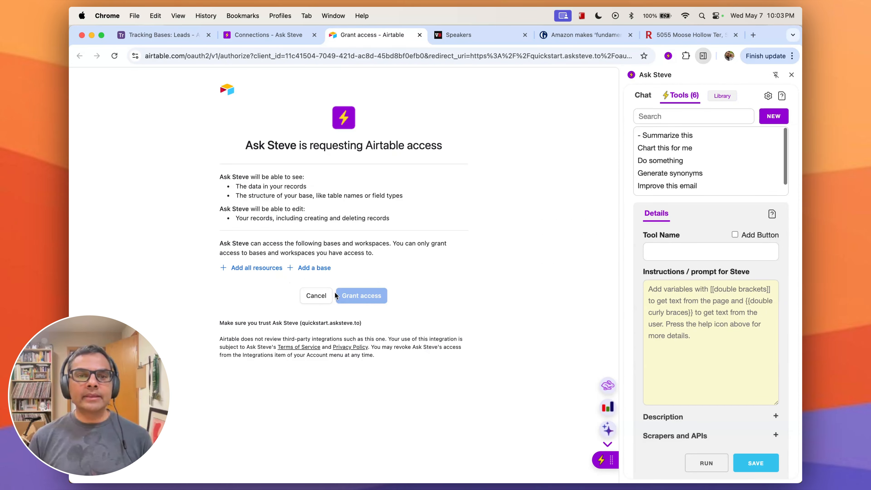
{"action": "left_click", "coordinate": [249, 271]}
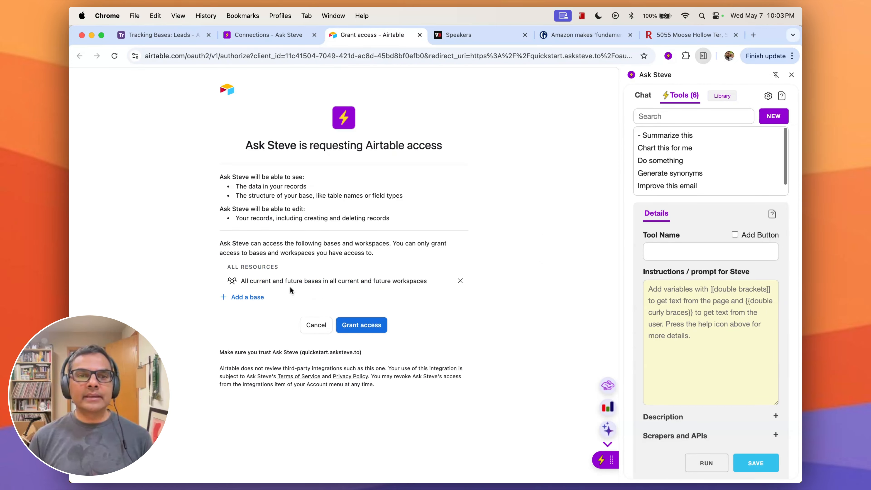
{"action": "left_click", "coordinate": [364, 325]}
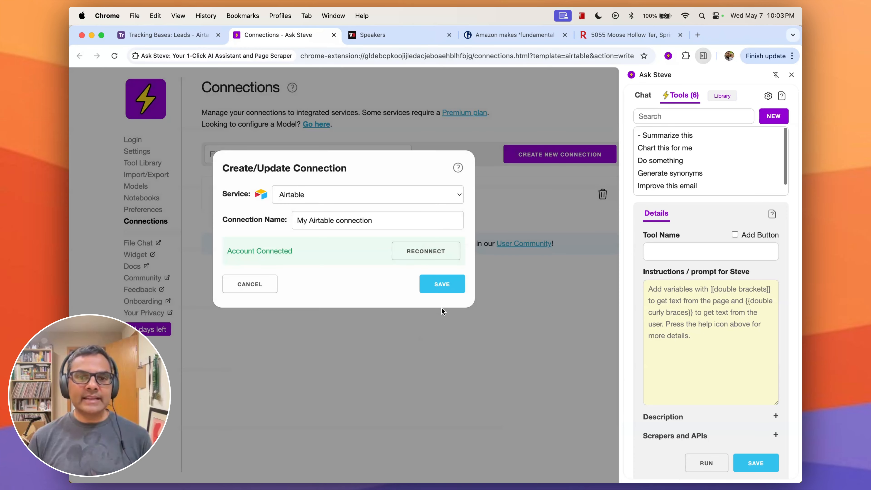
{"action": "left_click", "coordinate": [441, 284]}
{"action": "left_click", "coordinate": [345, 321]}
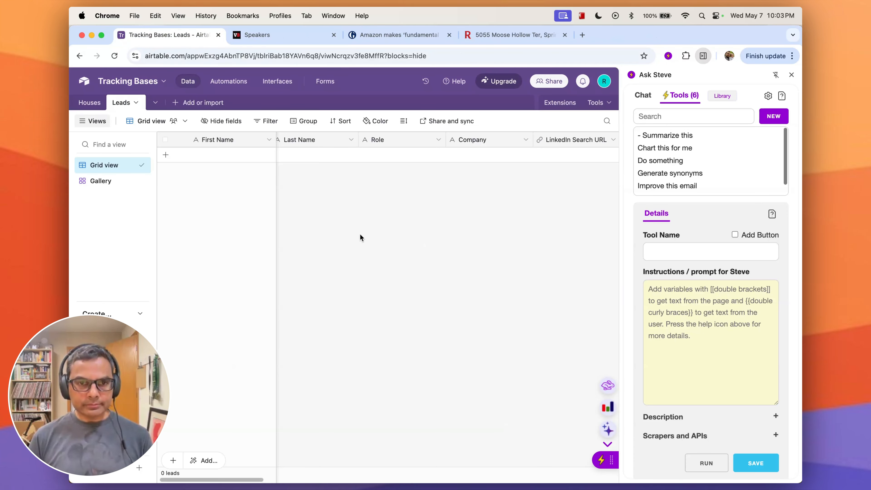
Step: Auto-create an AI scraper tool for the Leads table in Tracking Bases
{"action": "left_click", "coordinate": [774, 118]}
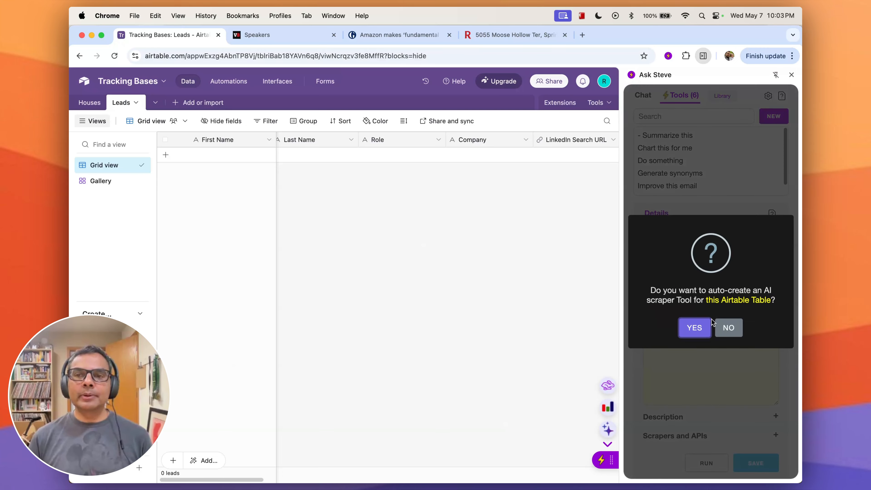
{"action": "left_click", "coordinate": [692, 328]}
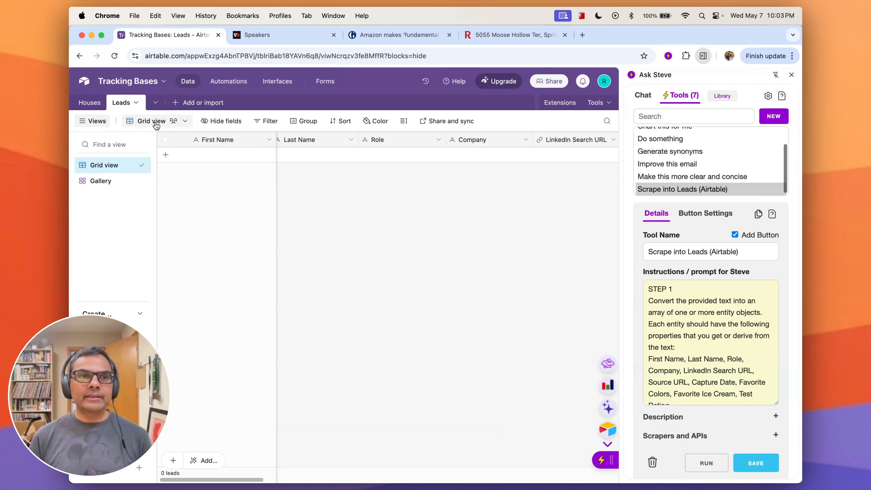
Step: Select the first row of speakers on the VB Transform speakers page and scrape them into the Leads table
{"action": "left_click", "coordinate": [277, 36]}
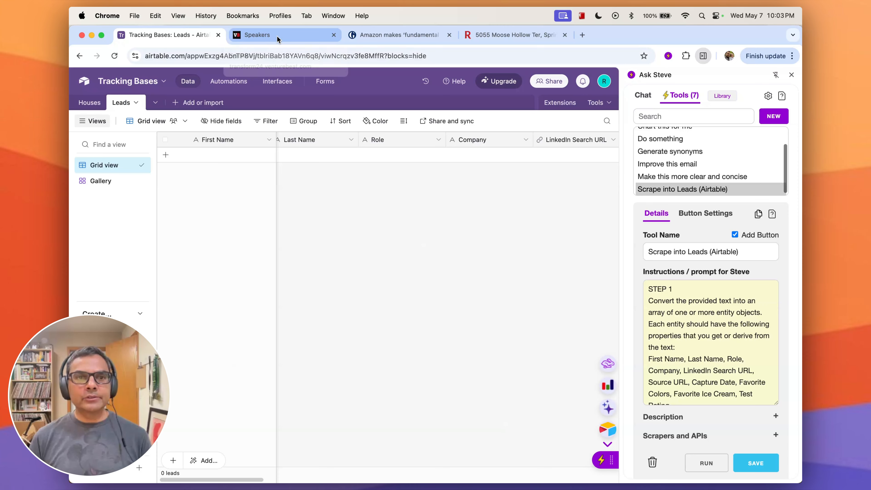
{"action": "left_click_drag", "start_coordinate": [86, 147], "coordinate": [583, 305]}
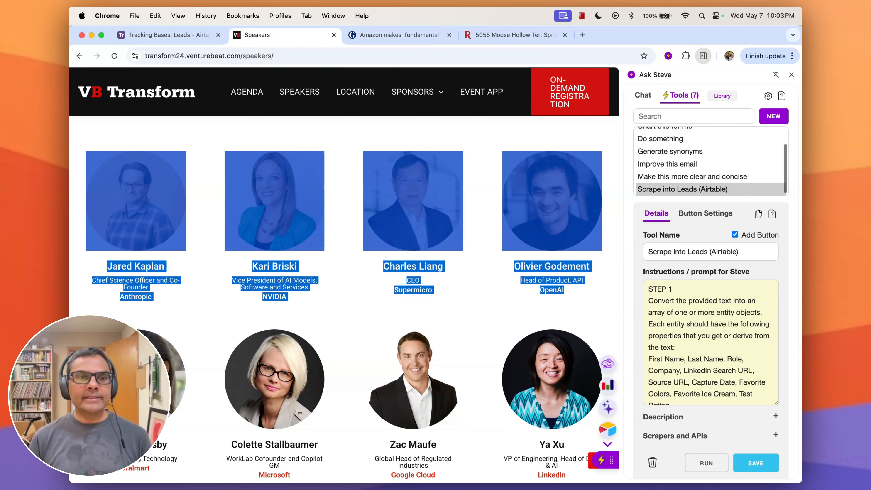
{"action": "left_click", "coordinate": [615, 385]}
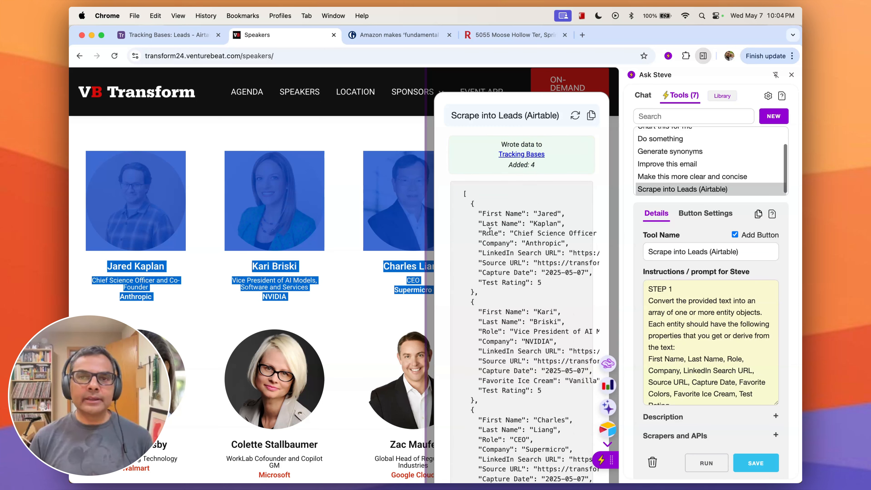
Step: Examine the scraped speaker records across the columns of the Leads table in Airtable
{"action": "left_click", "coordinate": [181, 35]}
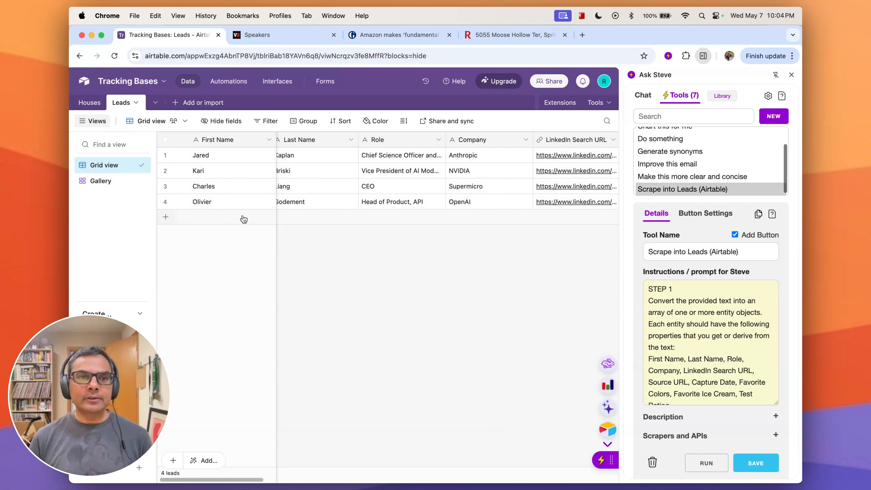
{"action": "scroll", "coordinate": [324, 197], "scroll_direction": "left", "scroll_amount": 1}
{"action": "scroll", "coordinate": [324, 199], "scroll_direction": "right", "scroll_amount": 15}
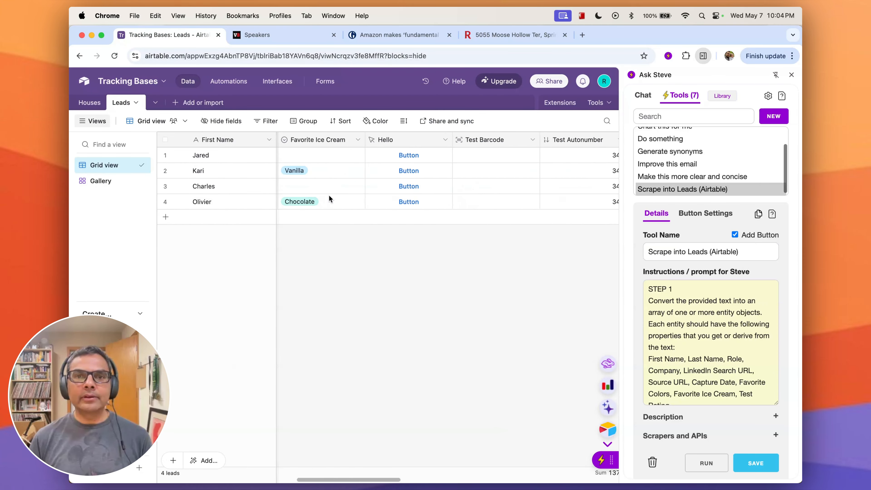
{"action": "scroll", "coordinate": [328, 197], "scroll_direction": "left", "scroll_amount": 15}
{"action": "scroll", "coordinate": [330, 198], "scroll_direction": "left", "scroll_amount": 2}
{"action": "scroll", "coordinate": [499, 169], "scroll_direction": "right", "scroll_amount": 8}
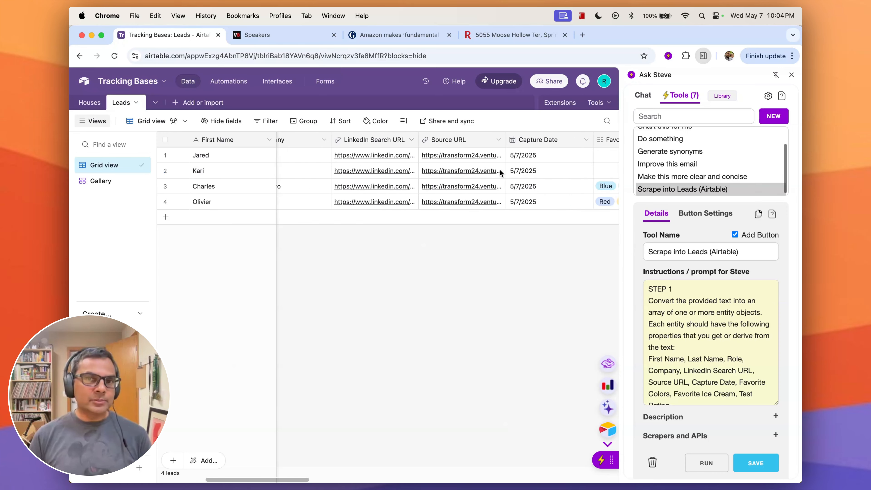
{"action": "scroll", "coordinate": [472, 152], "scroll_direction": "left", "scroll_amount": 3}
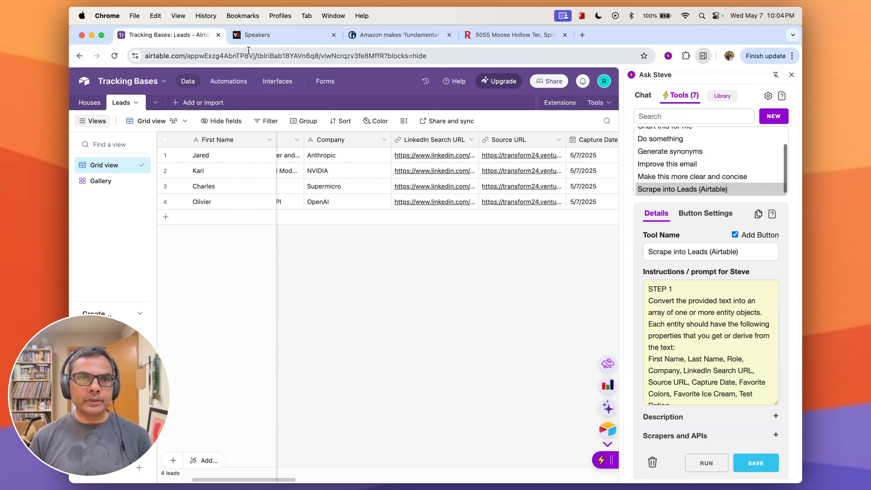
{"action": "scroll", "coordinate": [512, 147], "scroll_direction": "right", "scroll_amount": 1}
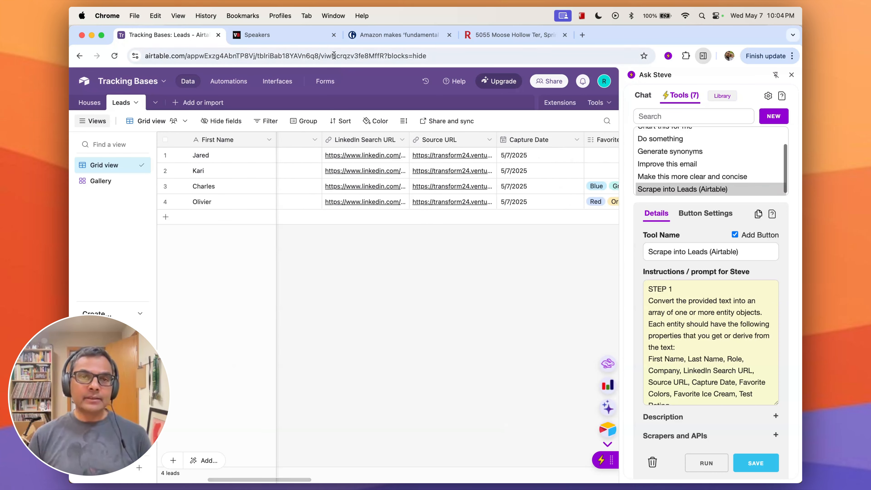
Step: Scrape the Guardian article's paragraph about Amazon's director of robotics into the Leads table
{"action": "left_click", "coordinate": [284, 35]}
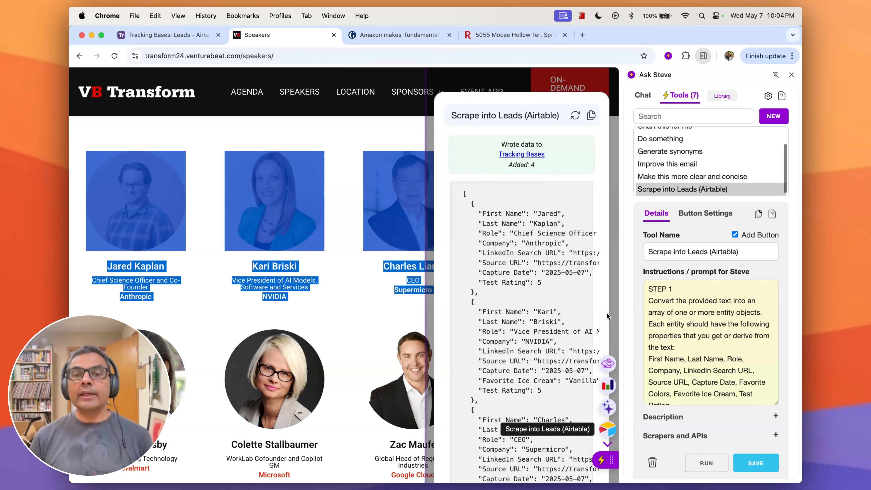
{"action": "left_click", "coordinate": [375, 36]}
{"action": "left_click_drag", "start_coordinate": [154, 253], "coordinate": [98, 221]}
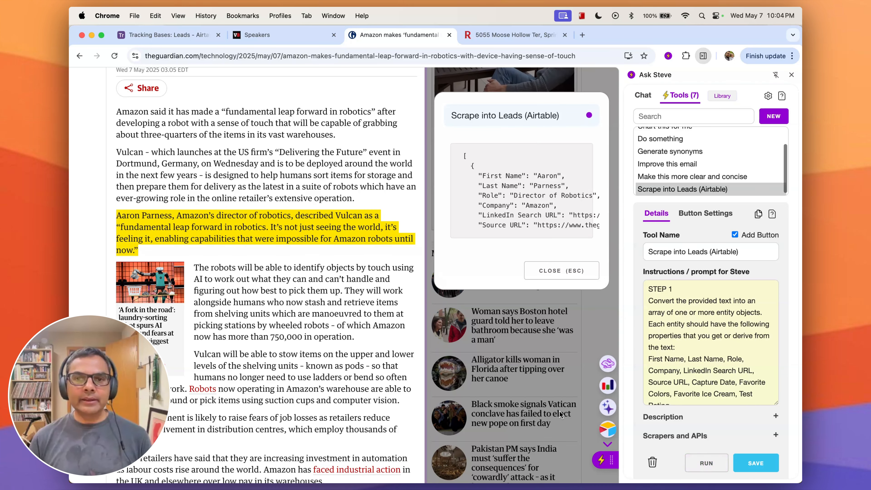
Step: Check the Leads table for the article's lead and read through the scraper tool's instructions, including its property list and option rules
{"action": "left_click", "coordinate": [169, 35]}
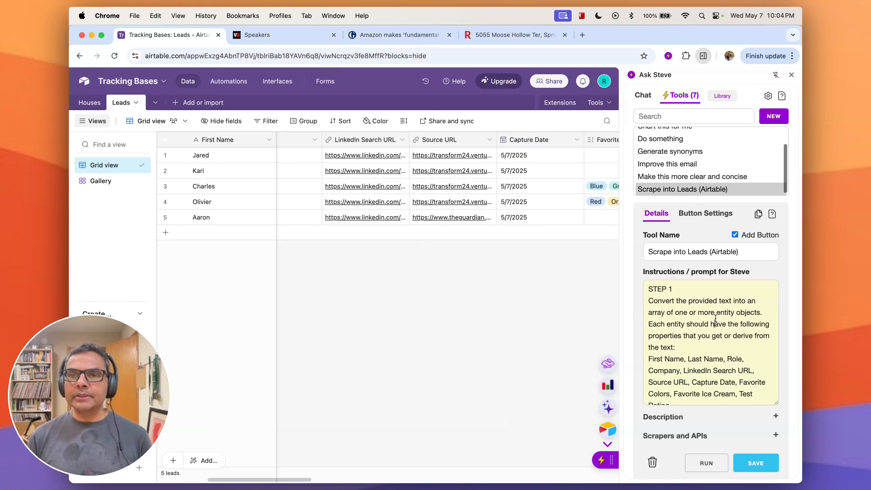
{"action": "scroll", "coordinate": [712, 320], "scroll_direction": "down", "scroll_amount": 1}
{"action": "scroll", "coordinate": [712, 321], "scroll_direction": "up", "scroll_amount": 1}
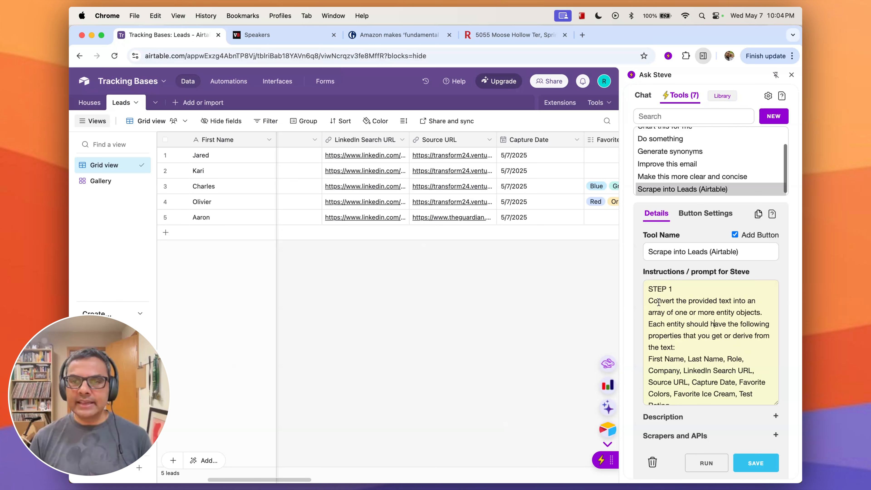
{"action": "scroll", "coordinate": [681, 350], "scroll_direction": "down", "scroll_amount": 2}
{"action": "scroll", "coordinate": [681, 350], "scroll_direction": "down", "scroll_amount": 1}
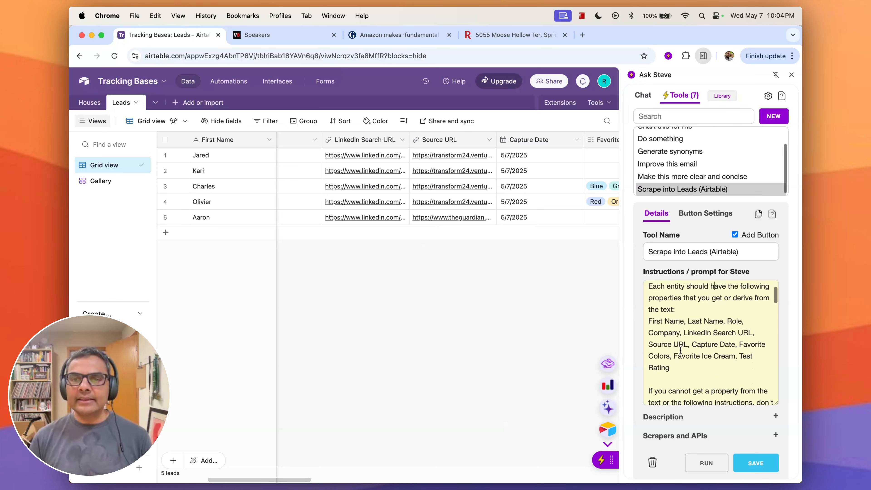
{"action": "left_click_drag", "start_coordinate": [680, 369], "coordinate": [632, 320]}
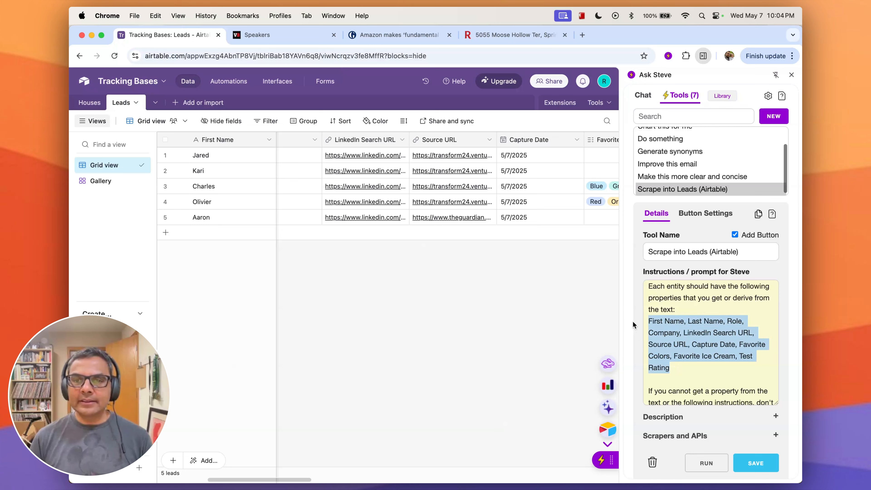
{"action": "left_click", "coordinate": [697, 369]}
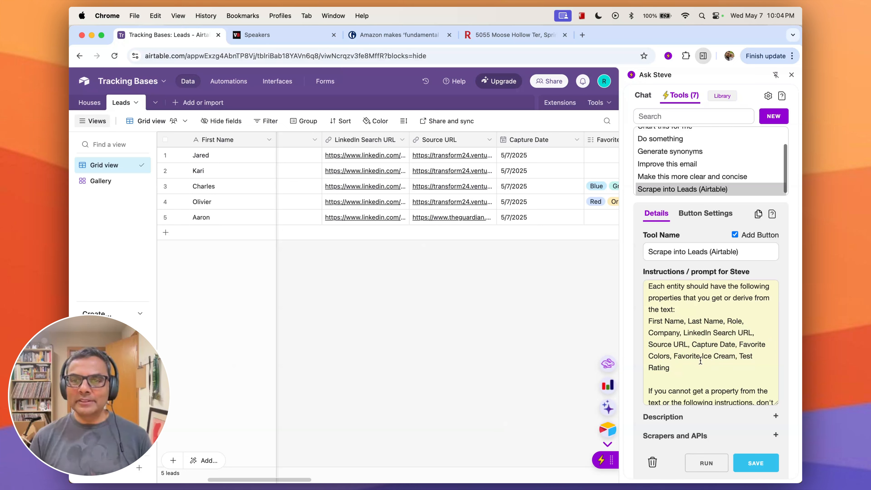
{"action": "scroll", "coordinate": [704, 374], "scroll_direction": "down", "scroll_amount": 10}
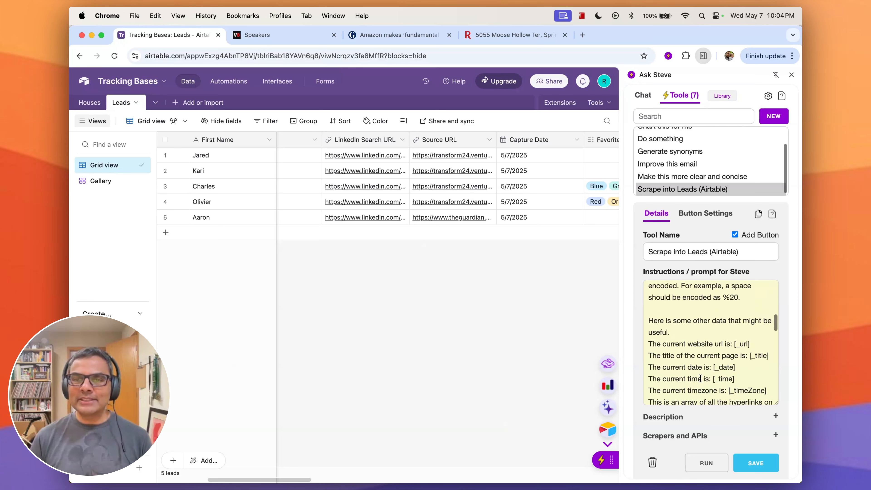
{"action": "scroll", "coordinate": [698, 377], "scroll_direction": "up", "scroll_amount": 4}
{"action": "scroll", "coordinate": [696, 372], "scroll_direction": "down", "scroll_amount": 5}
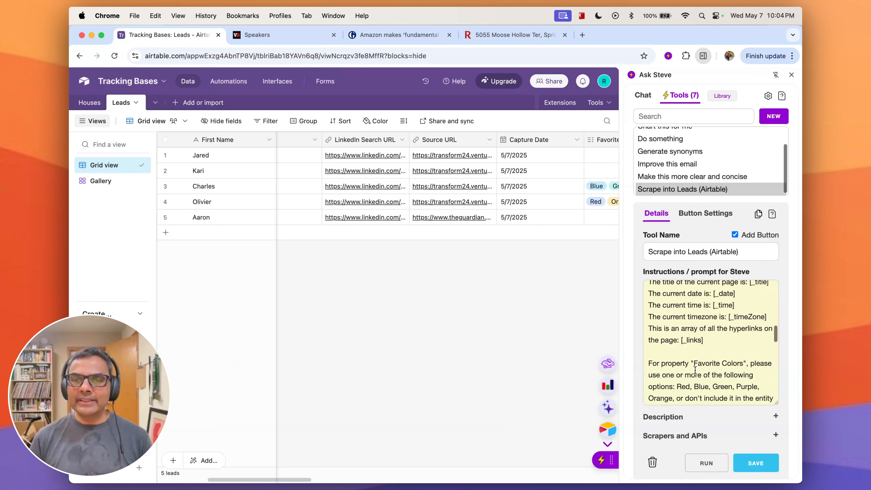
{"action": "scroll", "coordinate": [695, 370], "scroll_direction": "down", "scroll_amount": 4}
{"action": "scroll", "coordinate": [695, 368], "scroll_direction": "up", "scroll_amount": 2}
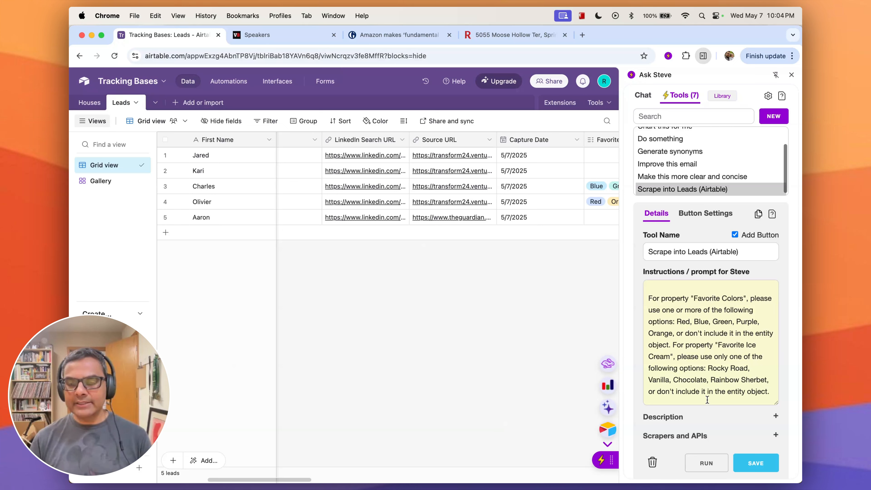
{"action": "scroll", "coordinate": [708, 386], "scroll_direction": "down", "scroll_amount": 2}
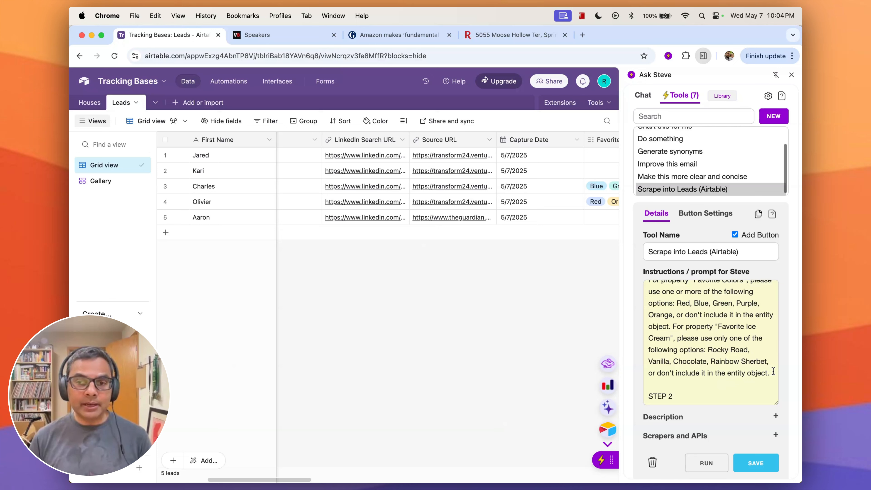
{"action": "scroll", "coordinate": [786, 373], "scroll_direction": "down", "scroll_amount": 5}
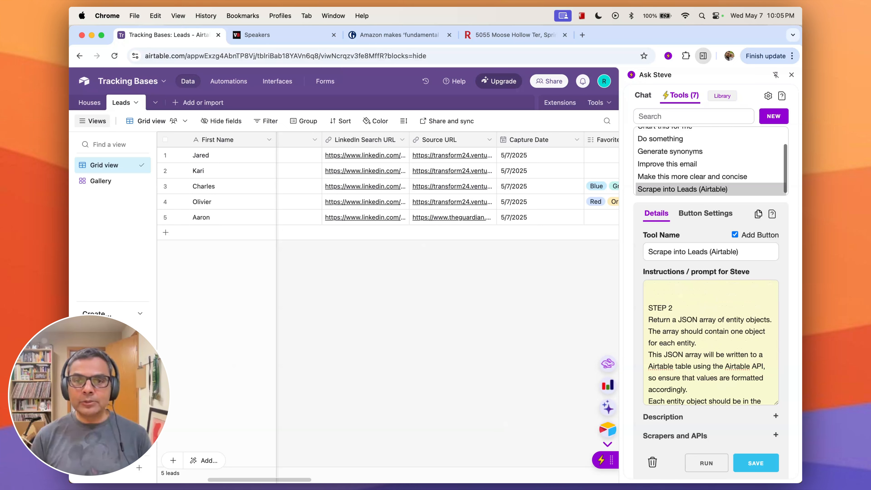
Step: Look through the Leads table's Favorite Colors, Favorite Ice Cream and test columns
{"action": "scroll", "coordinate": [360, 184], "scroll_direction": "right", "scroll_amount": 10}
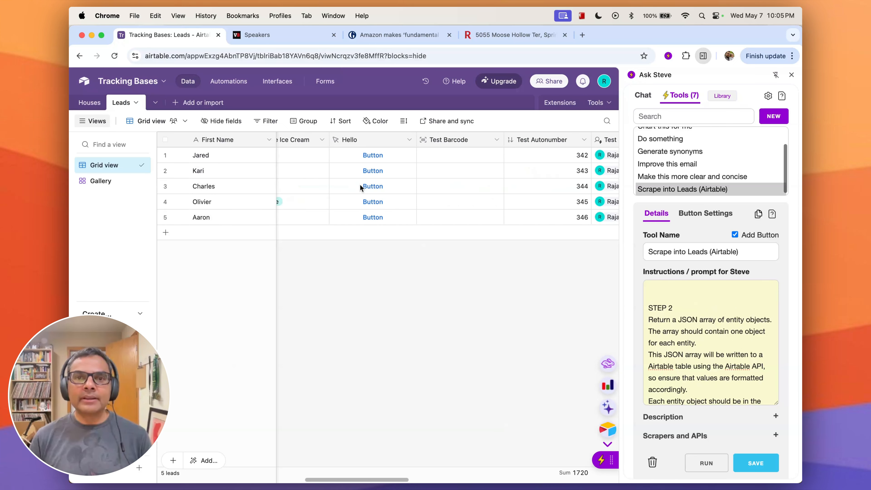
{"action": "scroll", "coordinate": [359, 187], "scroll_direction": "left", "scroll_amount": 5}
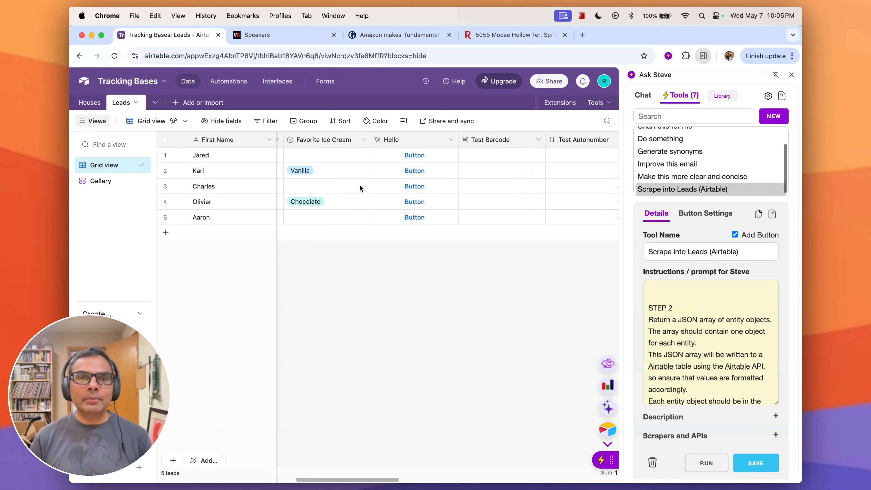
{"action": "scroll", "coordinate": [358, 186], "scroll_direction": "left", "scroll_amount": 2}
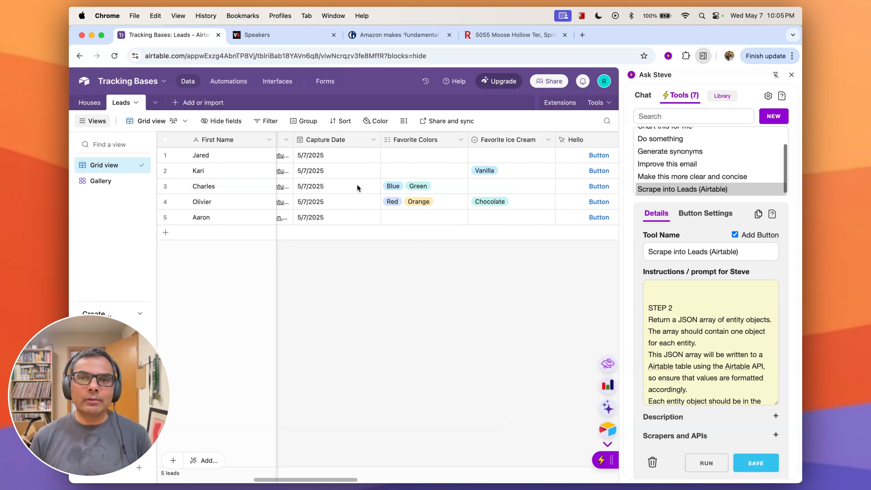
{"action": "scroll", "coordinate": [358, 185], "scroll_direction": "right", "scroll_amount": 10}
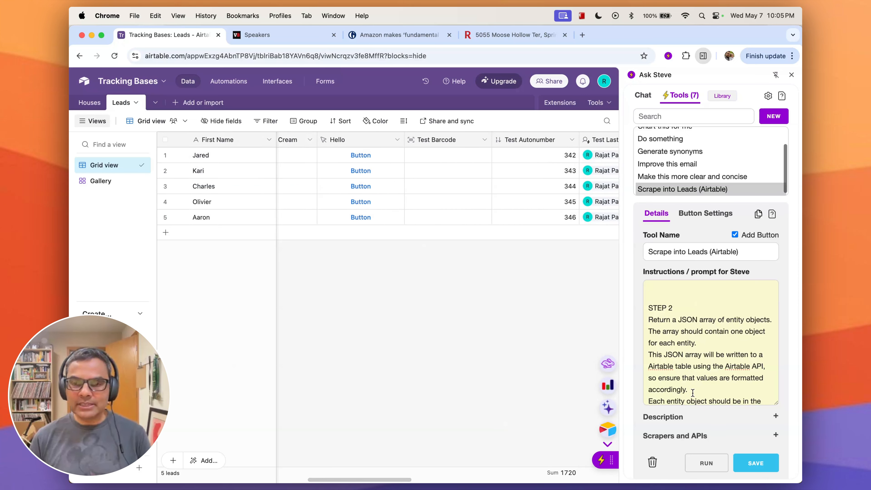
Step: Add to the scraper instructions above STEP 2: For the column named "X" put in the gender of the contact, either Male or Female
{"action": "key", "text": "cmd+v"}
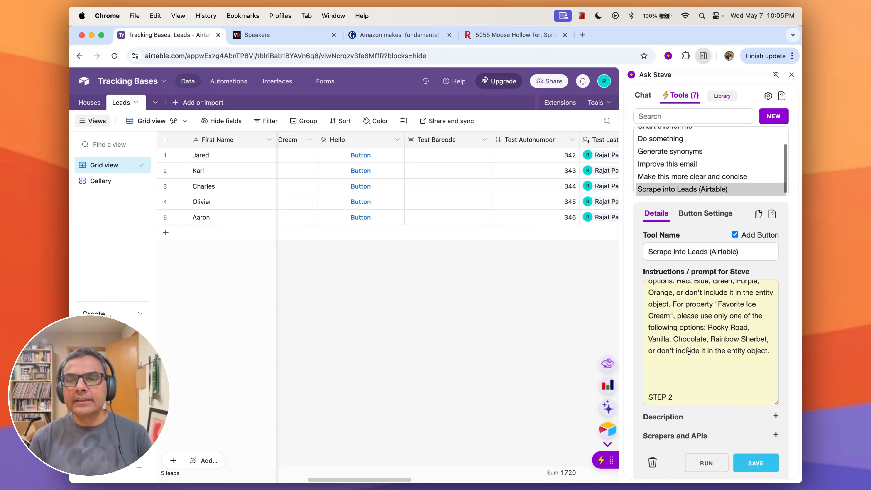
{"action": "type", "text": "colu"}
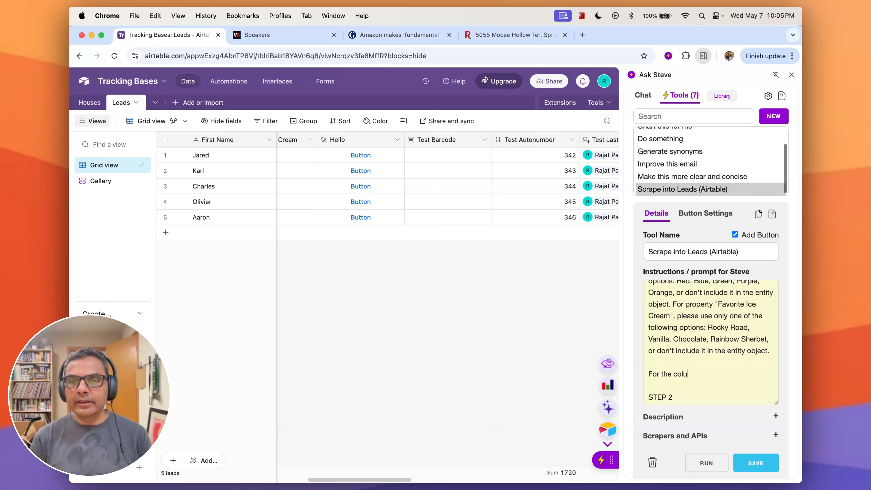
{"action": "type", "text": "mnnanamed"}
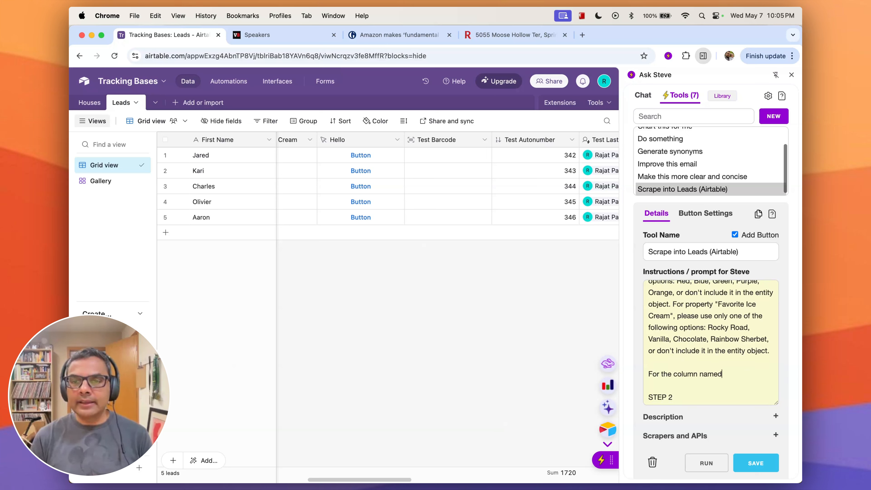
{"action": "type", "text": " \"X\" put i"}
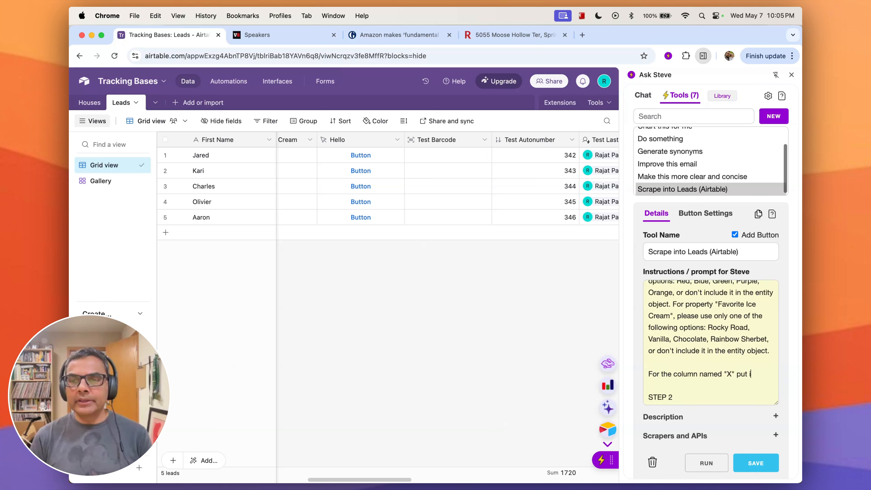
{"action": "type", "text": "n the gender of the "}
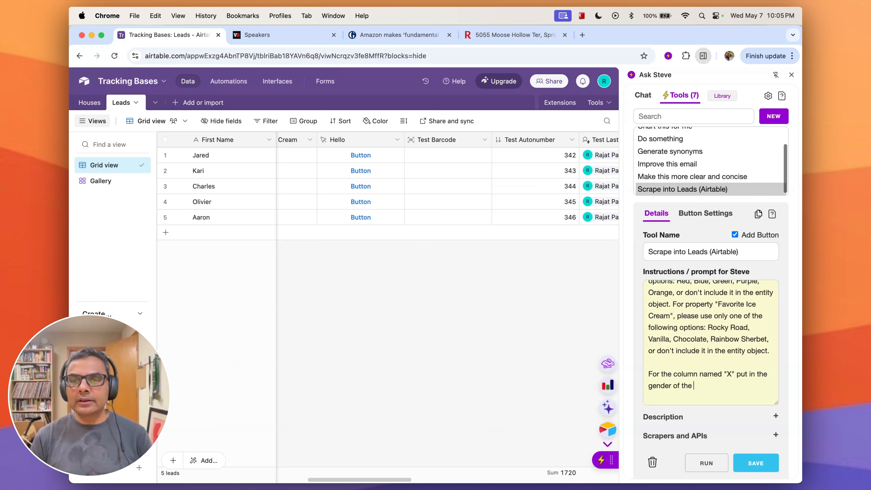
{"action": "type", "text": "contact, either Ma"}
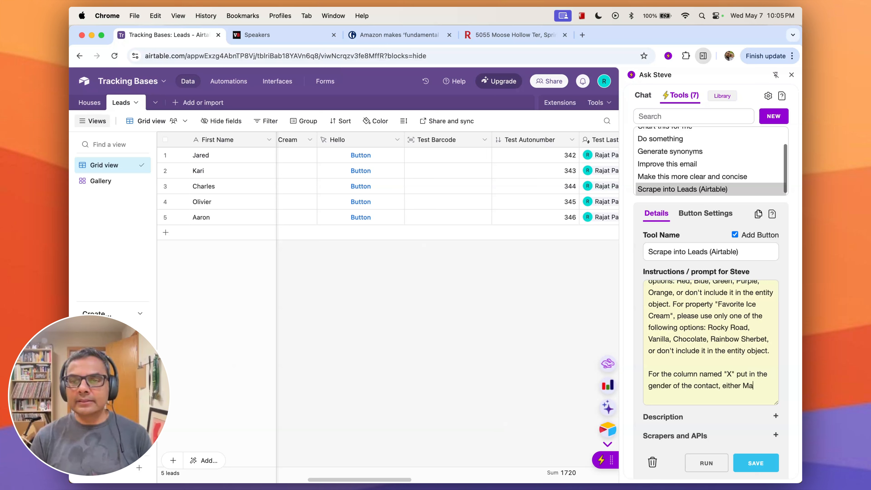
{"action": "type", "text": "le or Female."}
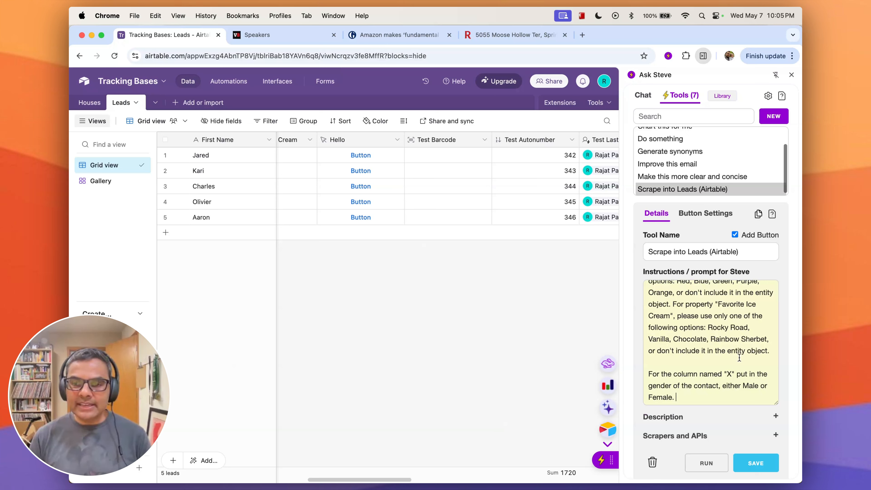
Step: Delete the sentence about column "X" and its extra blank lines from the scraper instructions
{"action": "scroll", "coordinate": [732, 364], "scroll_direction": "down", "scroll_amount": 3}
{"action": "scroll", "coordinate": [713, 367], "scroll_direction": "down", "scroll_amount": 1}
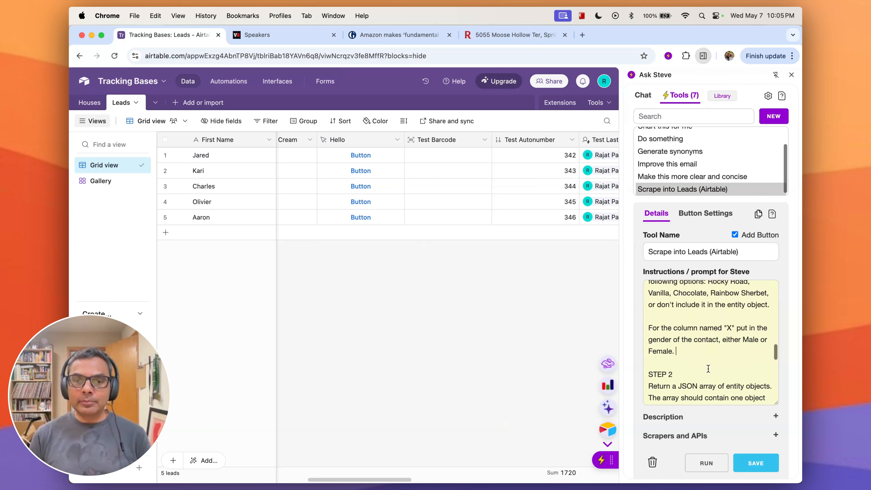
{"action": "left_click_drag", "start_coordinate": [676, 352], "coordinate": [631, 332]}
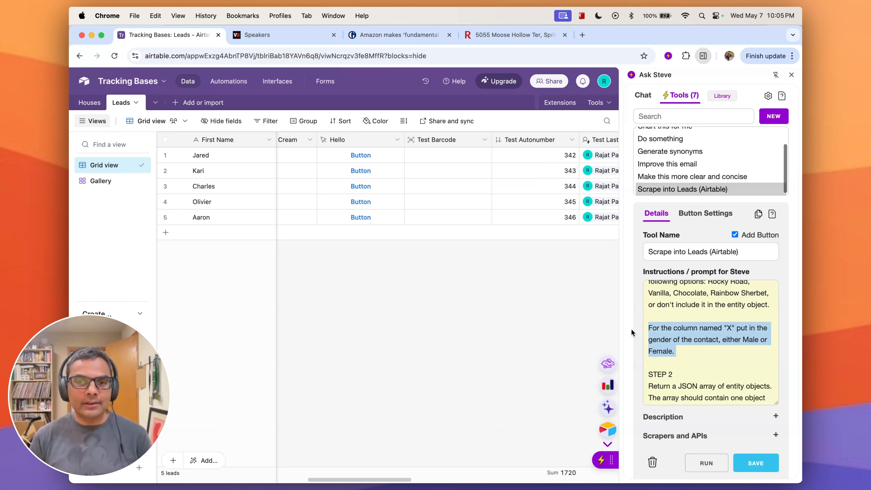
{"action": "key", "text": "BackSpace"}
{"action": "key", "text": "BackSpace"}
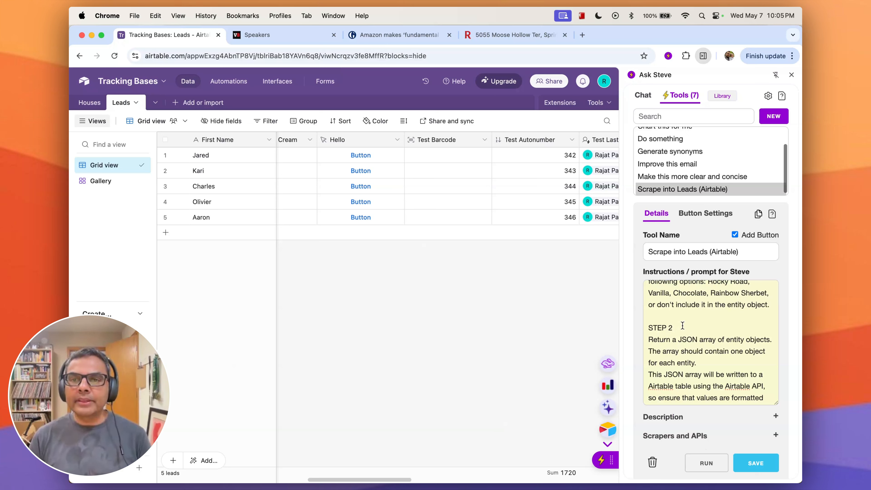
Step: Review the tool's Scrapers and APIs settings, including the available Airtable bases and tables and the prompt regeneration option
{"action": "left_click", "coordinate": [686, 436]}
{"action": "scroll", "coordinate": [711, 417], "scroll_direction": "down", "scroll_amount": 5}
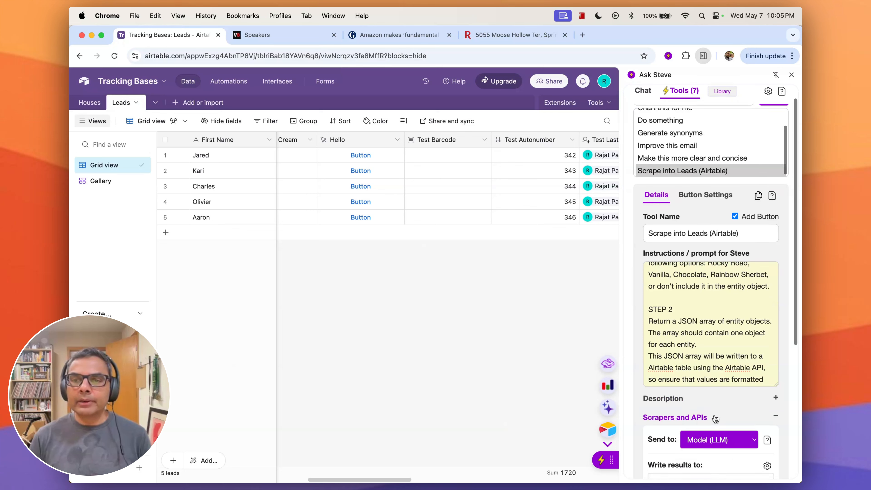
{"action": "scroll", "coordinate": [711, 417], "scroll_direction": "down", "scroll_amount": 5}
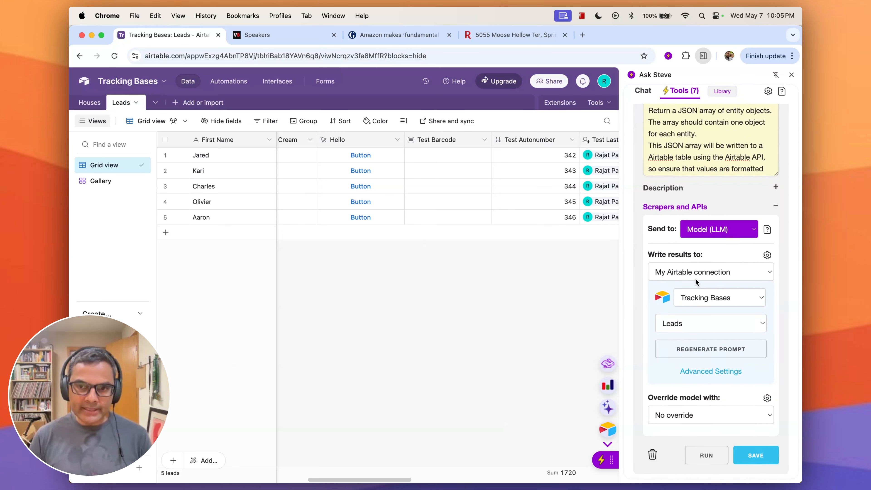
{"action": "left_click", "coordinate": [725, 297]}
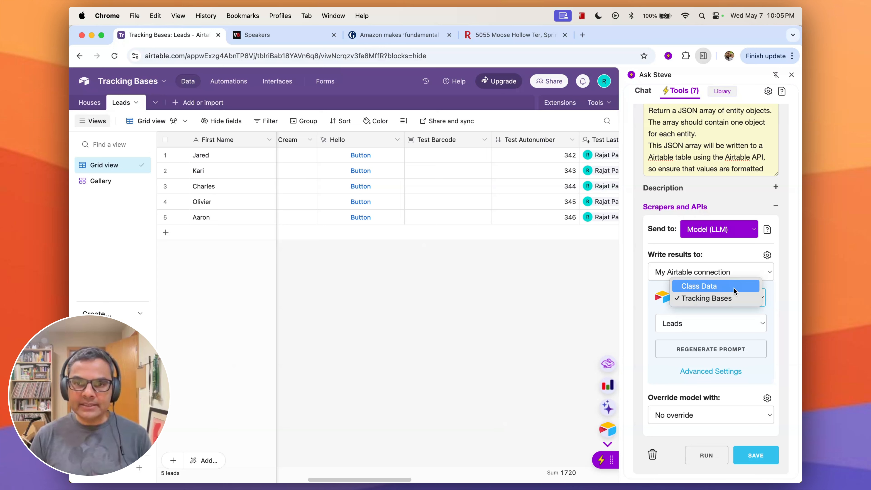
{"action": "left_click", "coordinate": [762, 310]}
{"action": "left_click", "coordinate": [717, 322]}
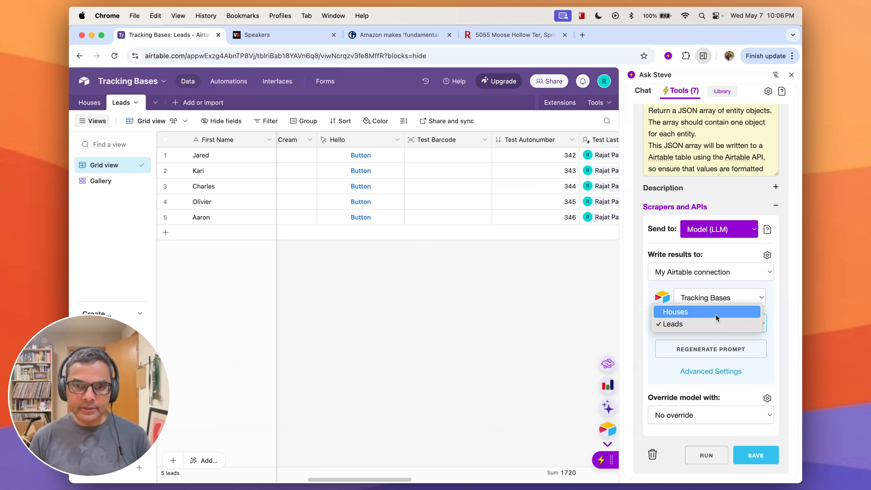
{"action": "left_click", "coordinate": [772, 313]}
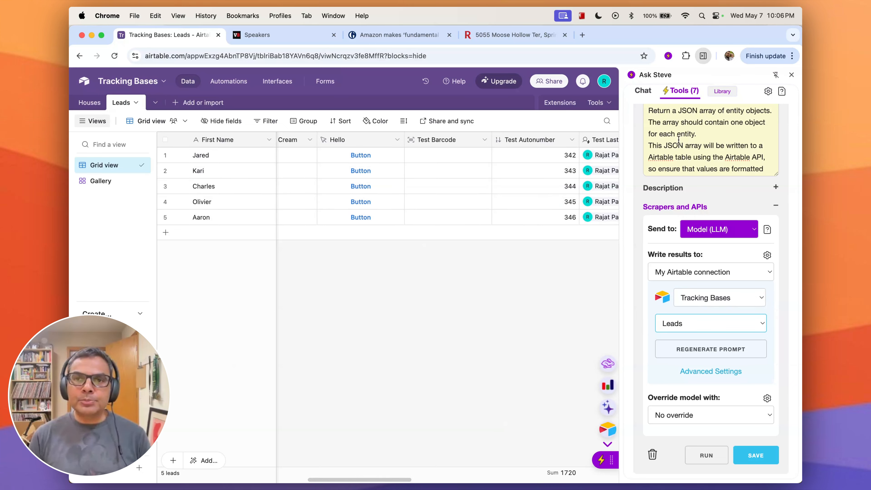
{"action": "left_click", "coordinate": [714, 350]}
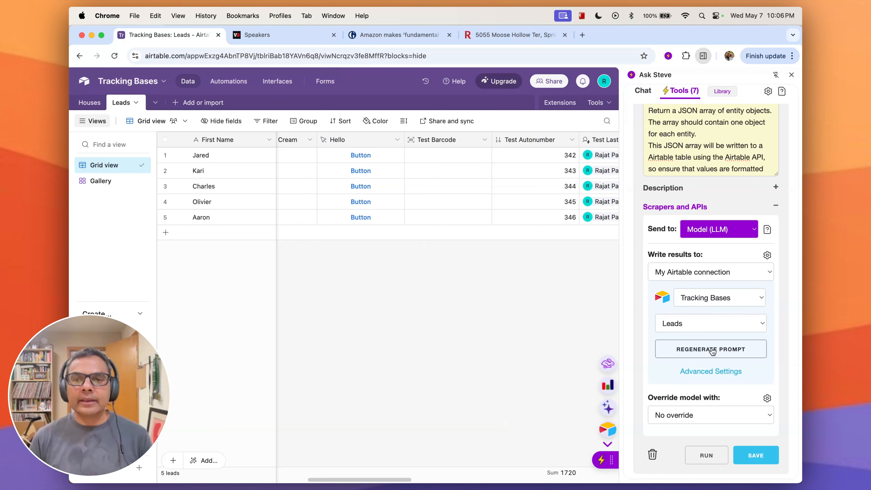
{"action": "left_click", "coordinate": [682, 326]}
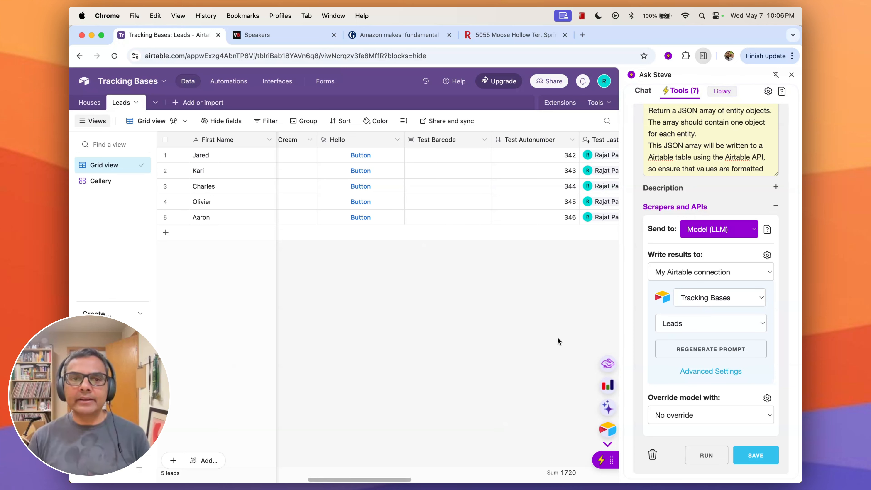
Step: Select only the Anthropic speaker on the VB Transform speakers page and scrape that entry into the Leads table again
{"action": "scroll", "coordinate": [504, 333], "scroll_direction": "left", "scroll_amount": 5}
{"action": "scroll", "coordinate": [506, 333], "scroll_direction": "left", "scroll_amount": 10}
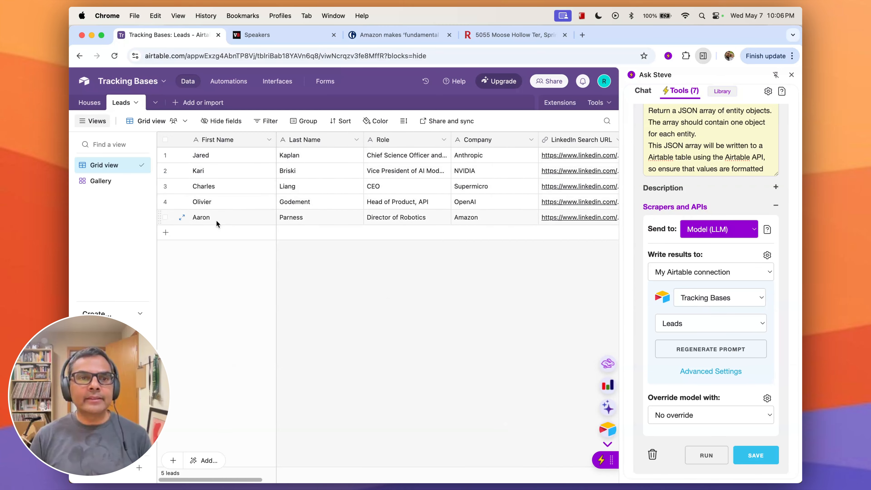
{"action": "left_click", "coordinate": [284, 39]}
{"action": "left_click", "coordinate": [336, 151]}
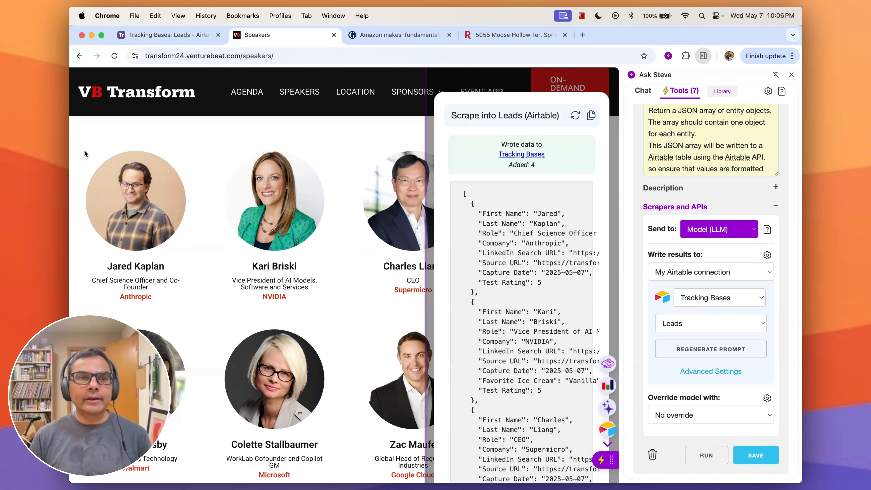
{"action": "left_click_drag", "start_coordinate": [85, 145], "coordinate": [211, 149]}
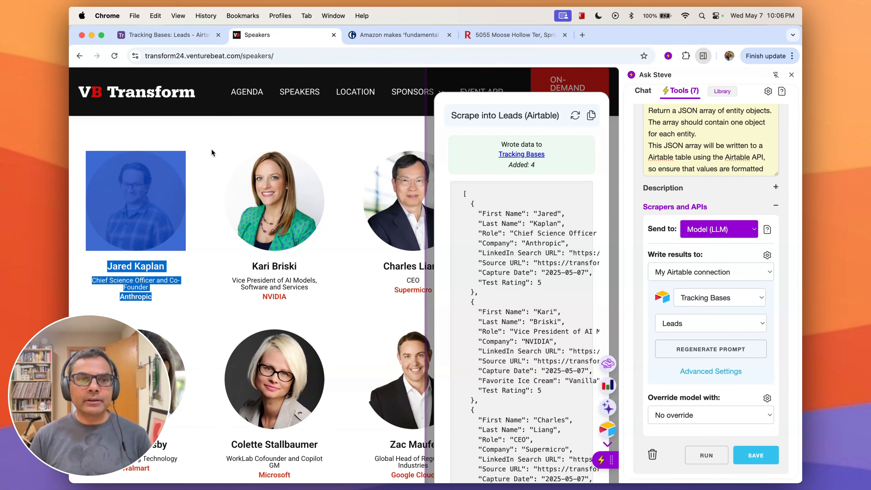
{"action": "left_click", "coordinate": [607, 429]}
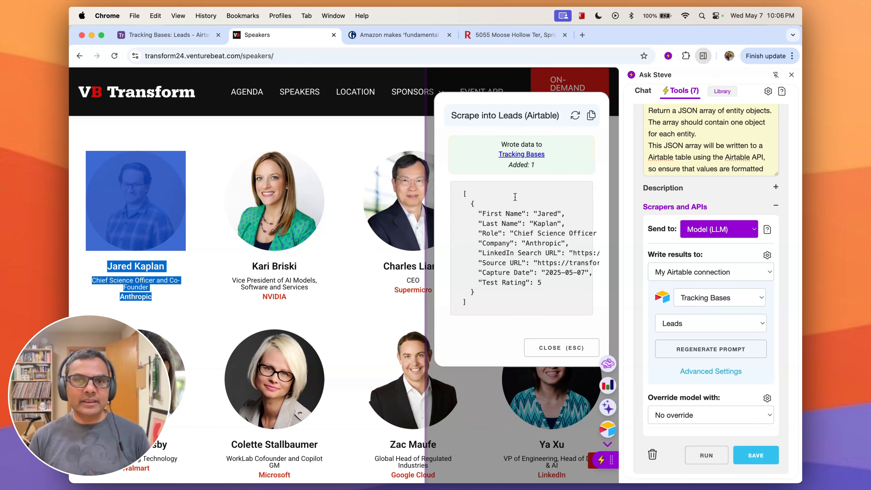
Step: Delete the duplicate Anthropic lead in row 6 of the Airtable Leads table
{"action": "left_click", "coordinate": [173, 36]}
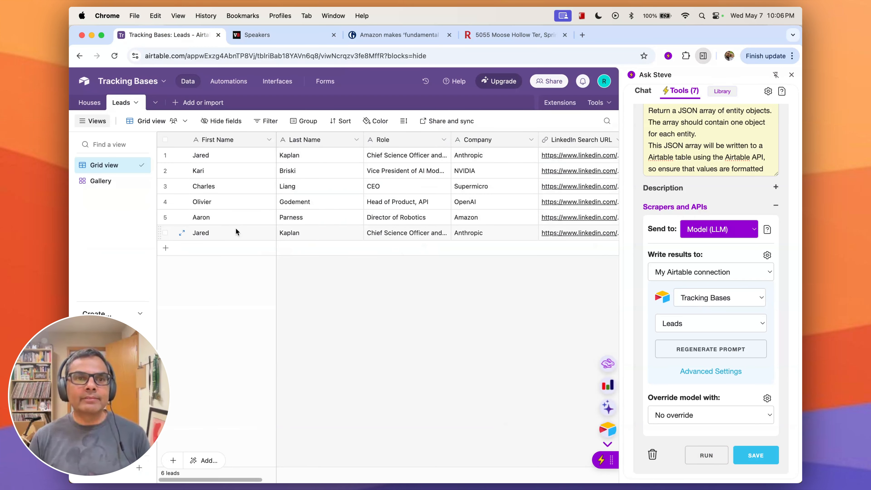
{"action": "left_click", "coordinate": [165, 233]}
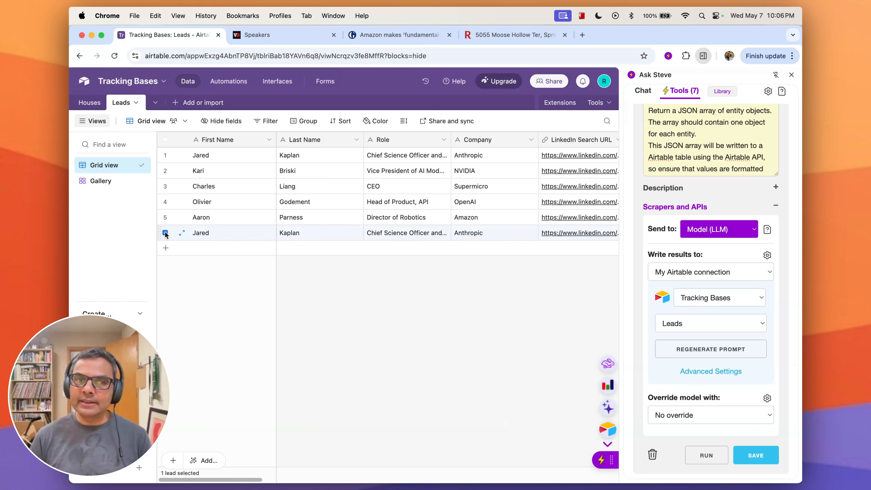
{"action": "right_click", "coordinate": [209, 232]}
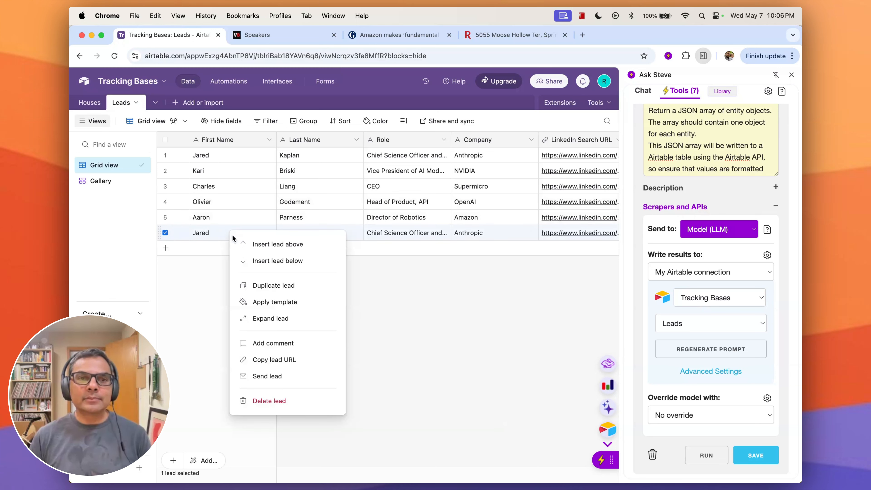
{"action": "left_click", "coordinate": [292, 401]}
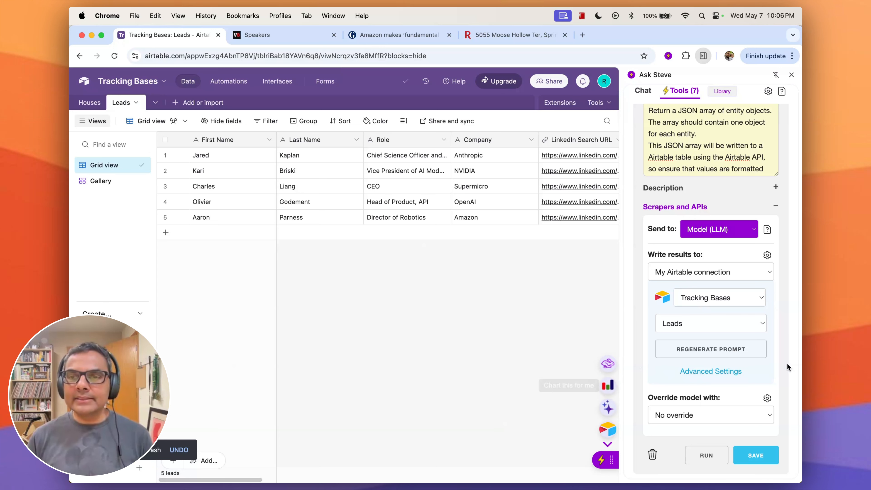
Step: Set the advanced scraper settings to skip duplicates matching on Company, First Name and Last Name, and save the tool
{"action": "left_click", "coordinate": [714, 371]}
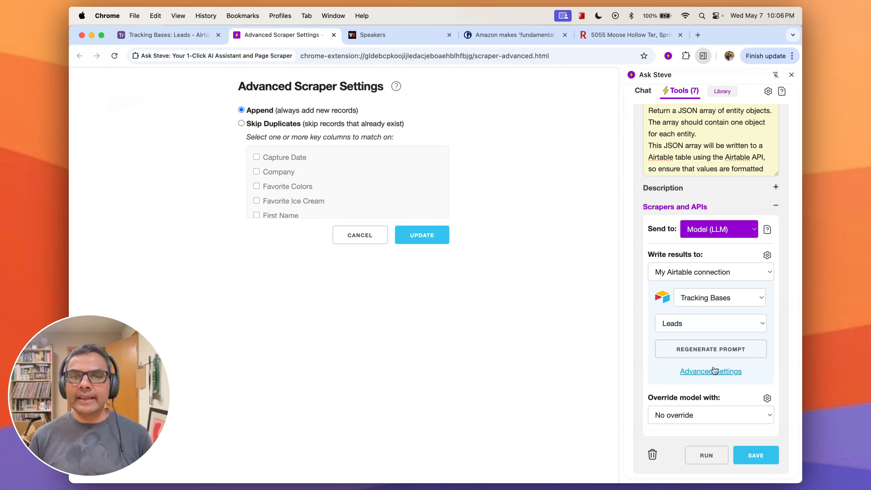
{"action": "left_click", "coordinate": [241, 124]}
{"action": "left_click", "coordinate": [256, 171]}
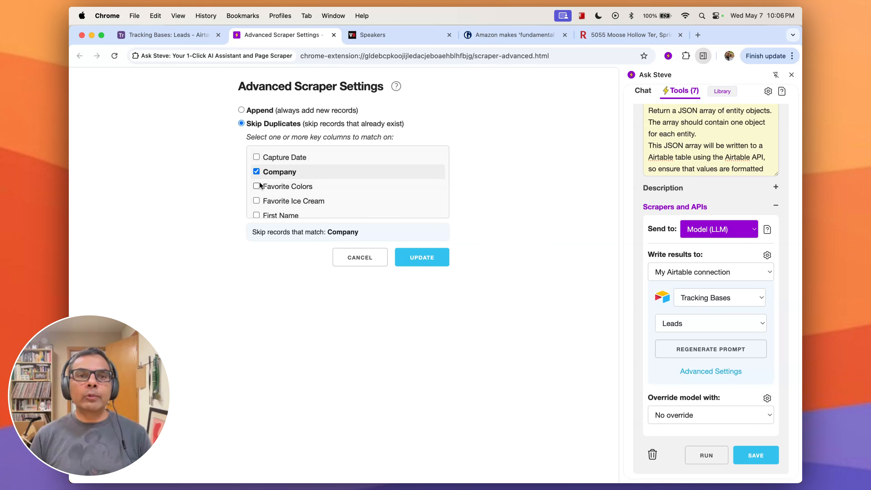
{"action": "scroll", "coordinate": [256, 200], "scroll_direction": "down", "scroll_amount": 3}
{"action": "left_click", "coordinate": [256, 182]}
{"action": "left_click", "coordinate": [256, 192]}
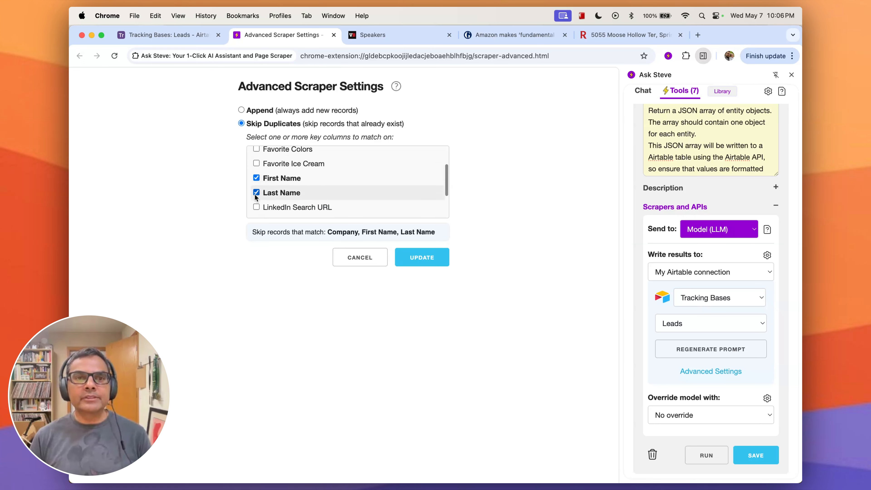
{"action": "left_click", "coordinate": [419, 264]}
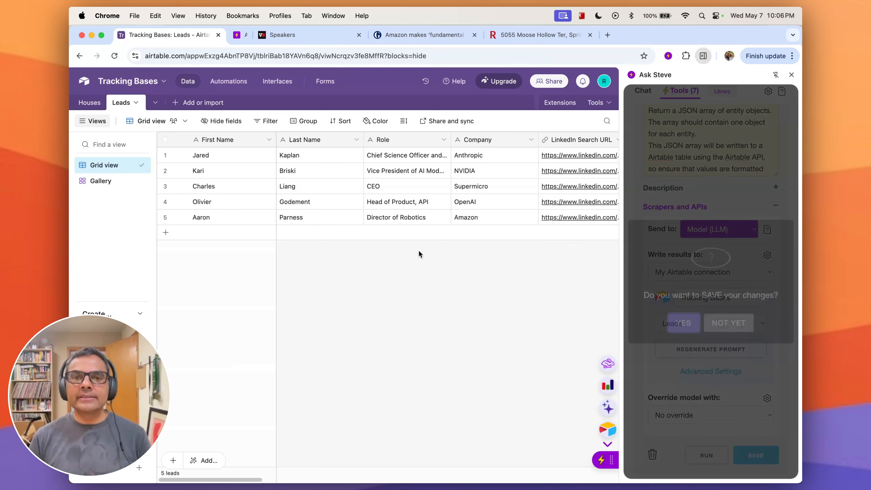
{"action": "left_click", "coordinate": [683, 324]}
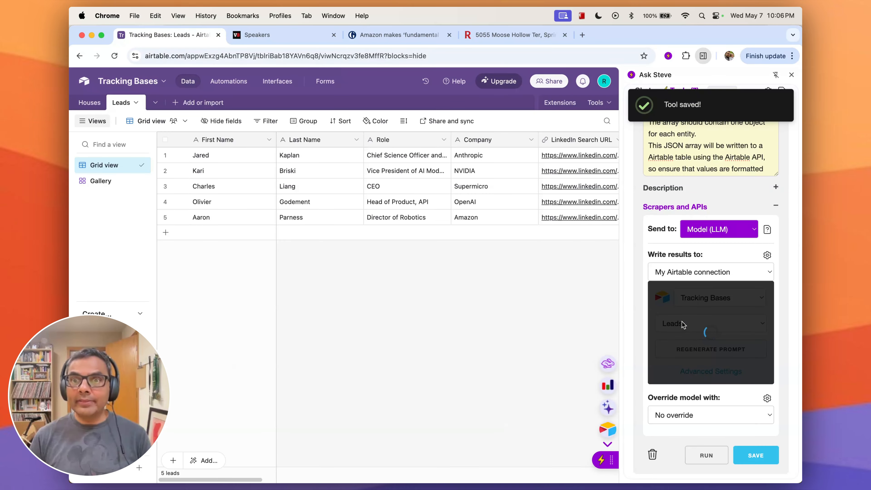
Step: Scrape the Anthropic speaker again and the speakers from Anthropic through Walmart into Leads, and check the Airtable table
{"action": "left_click", "coordinate": [237, 37]}
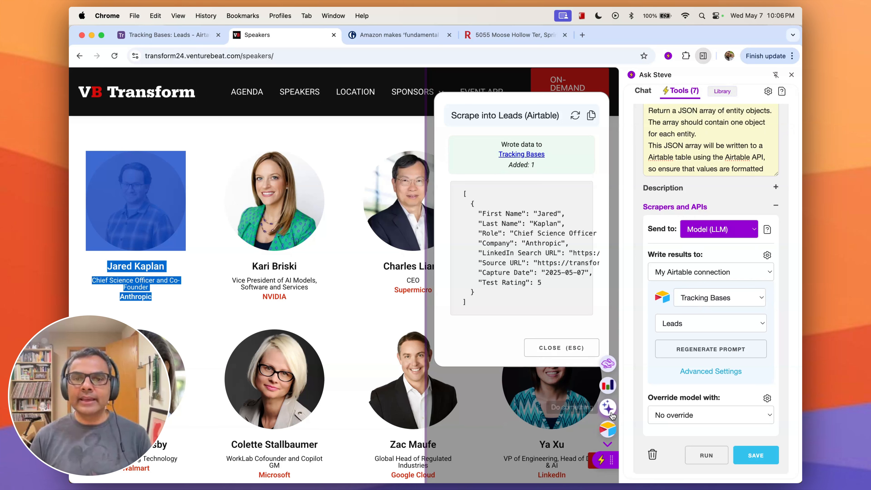
{"action": "left_click", "coordinate": [608, 429]}
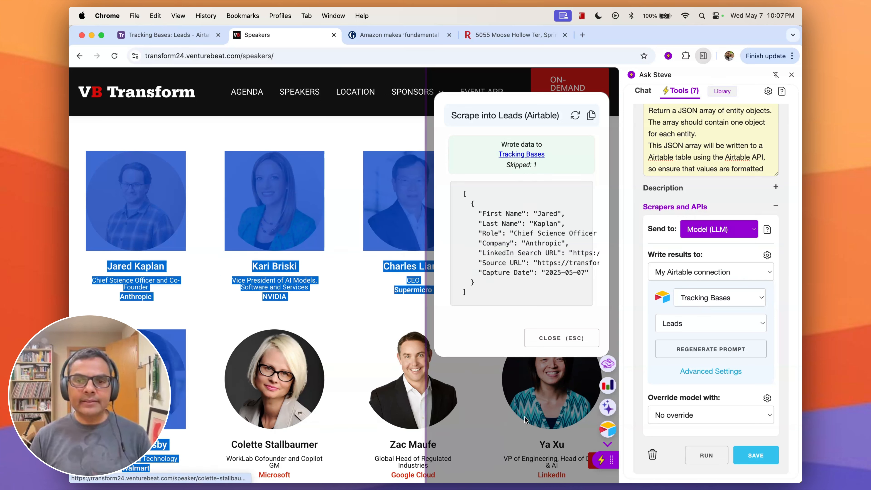
{"action": "left_click", "coordinate": [609, 431]}
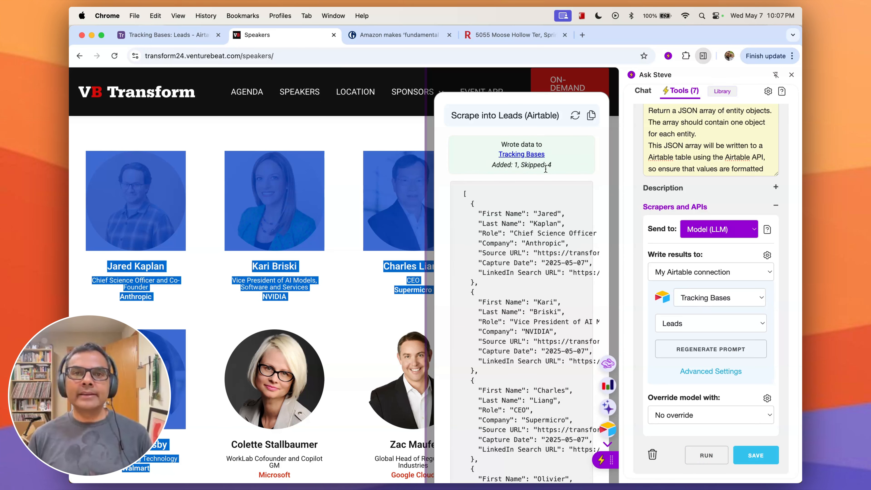
{"action": "left_click", "coordinate": [151, 34]}
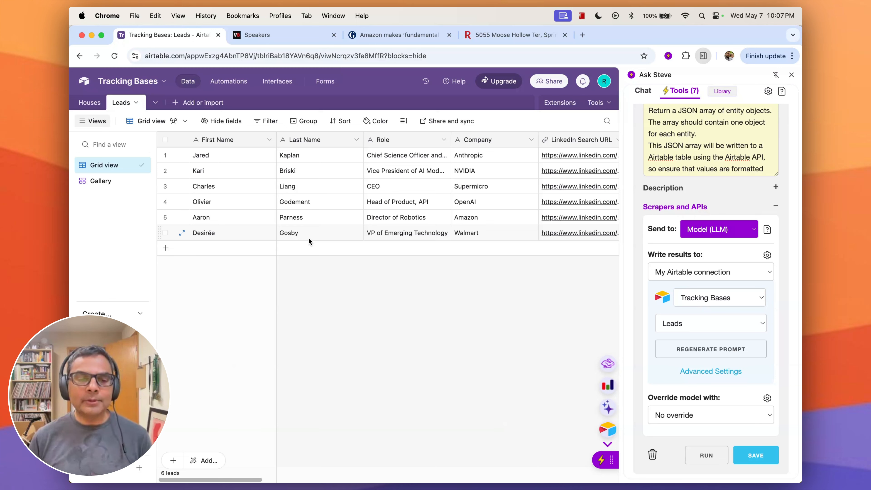
Step: Review the columns of the Airtable Houses table and open its Gallery view
{"action": "left_click", "coordinate": [90, 103]}
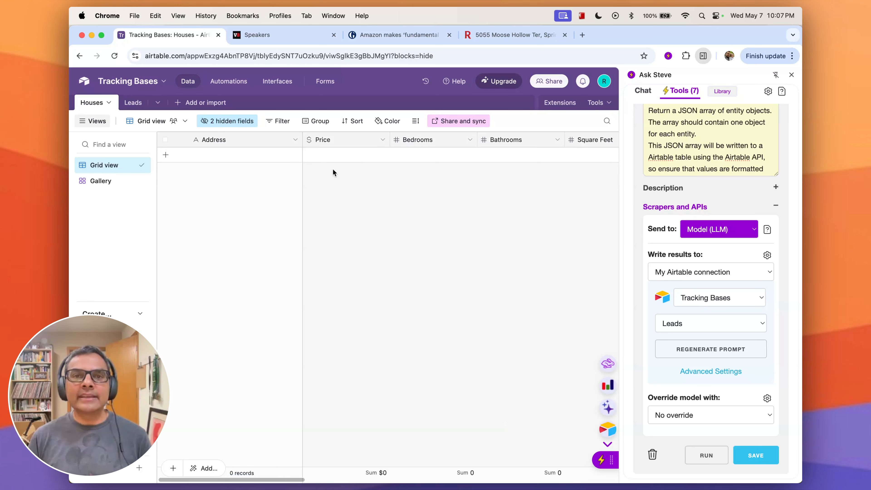
{"action": "scroll", "coordinate": [332, 172], "scroll_direction": "right", "scroll_amount": 10}
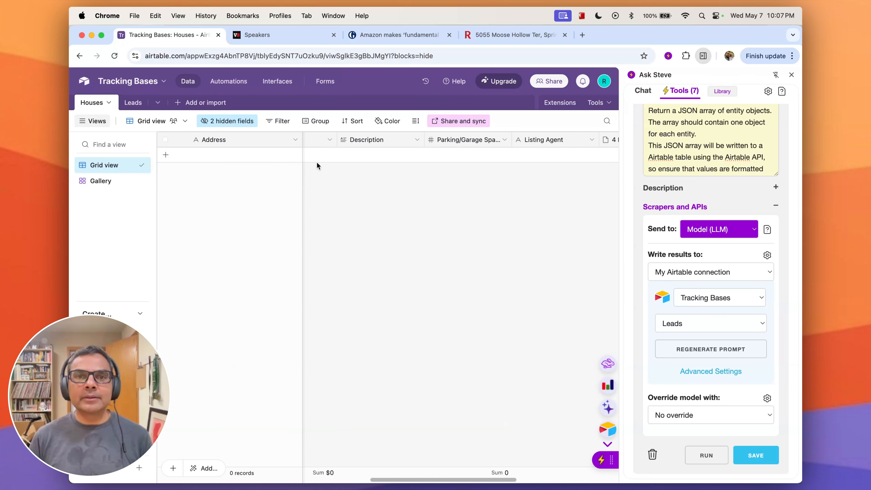
{"action": "scroll", "coordinate": [316, 165], "scroll_direction": "right", "scroll_amount": 8}
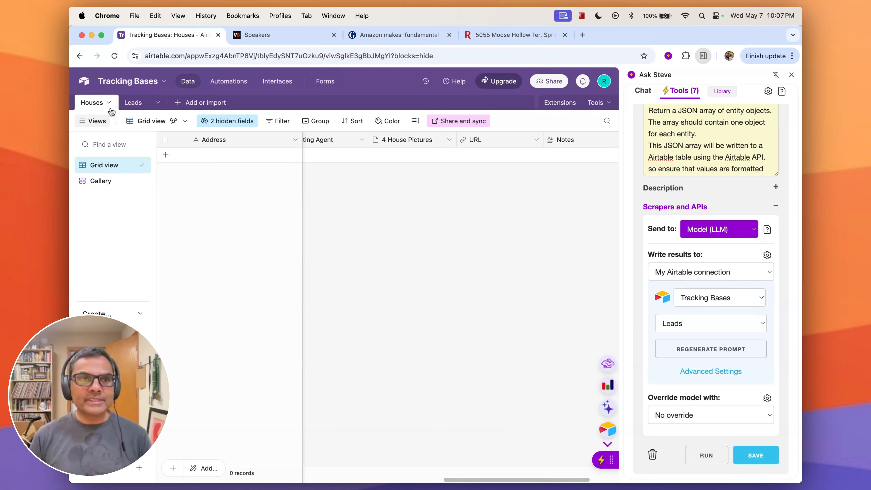
{"action": "left_click", "coordinate": [101, 181]}
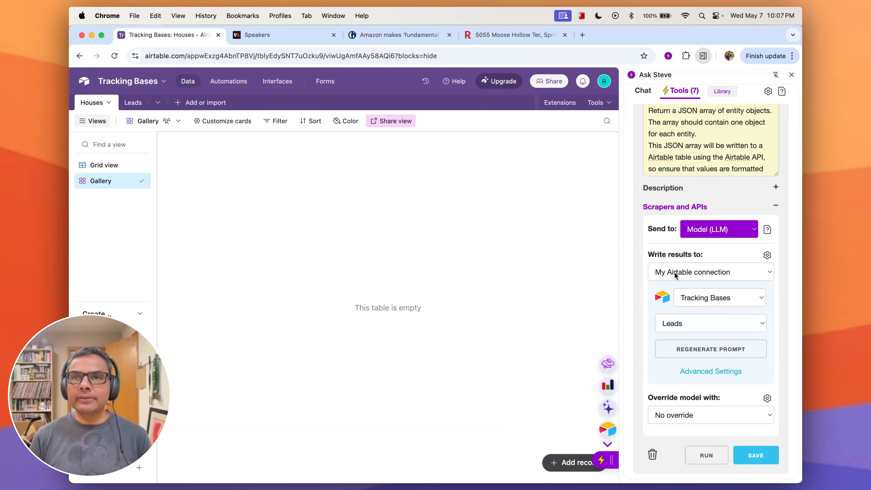
Step: Create a new Ask Steve scraper tool that writes results into the Houses table in Airtable
{"action": "scroll", "coordinate": [787, 220], "scroll_direction": "up", "scroll_amount": 7}
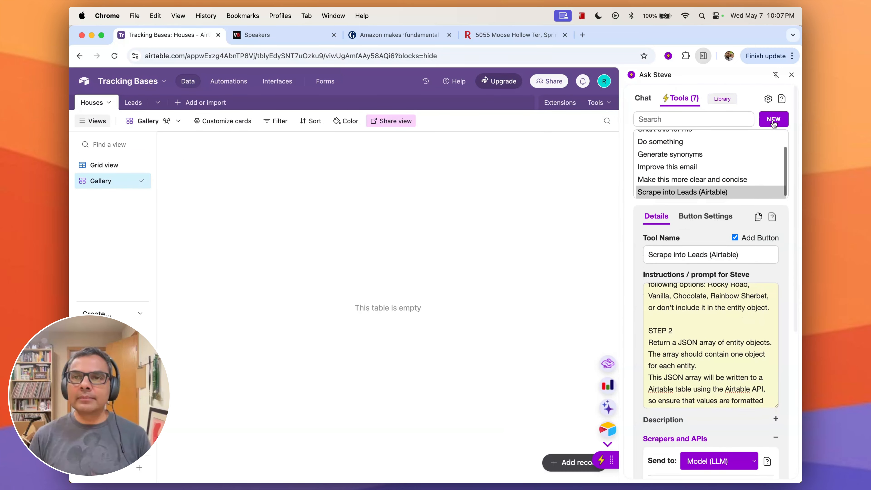
{"action": "left_click", "coordinate": [773, 120]}
{"action": "left_click", "coordinate": [692, 326]}
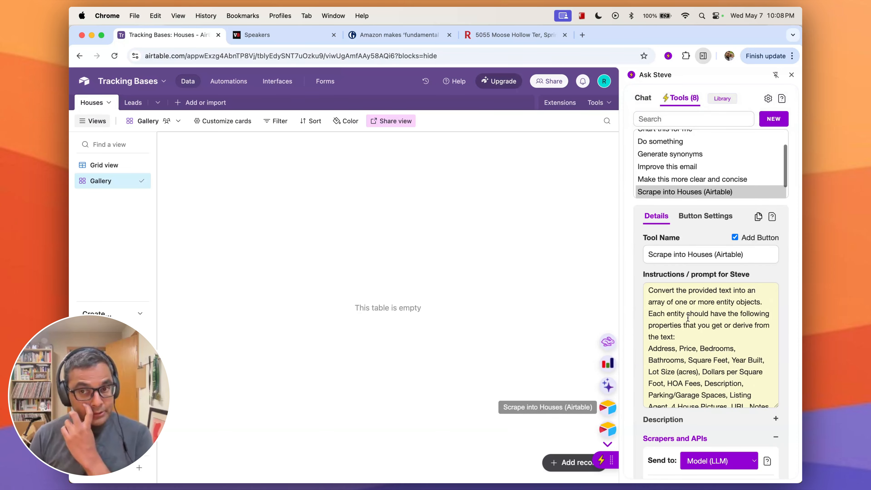
Step: Set the Houses scraper button's background color to yellow, RGB 251, 224, 50, and save the tool
{"action": "left_click", "coordinate": [705, 216]}
{"action": "left_click", "coordinate": [702, 275]}
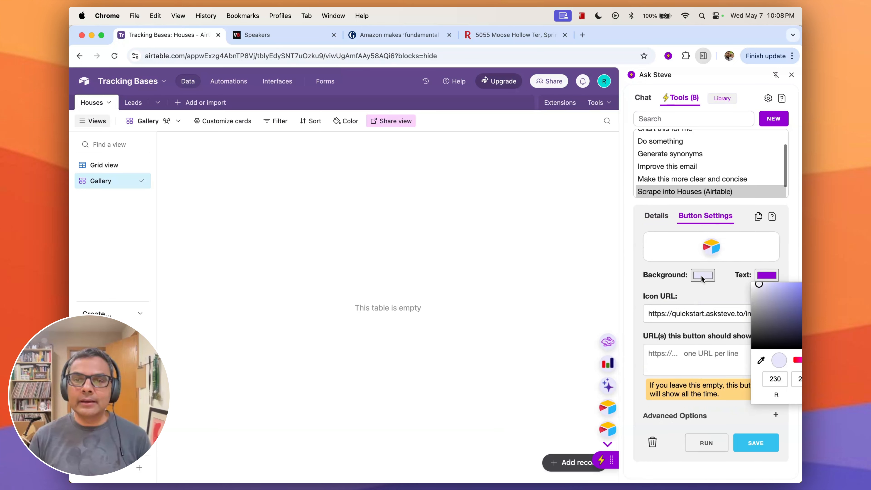
{"action": "left_click", "coordinate": [701, 275]}
{"action": "left_click", "coordinate": [703, 275]}
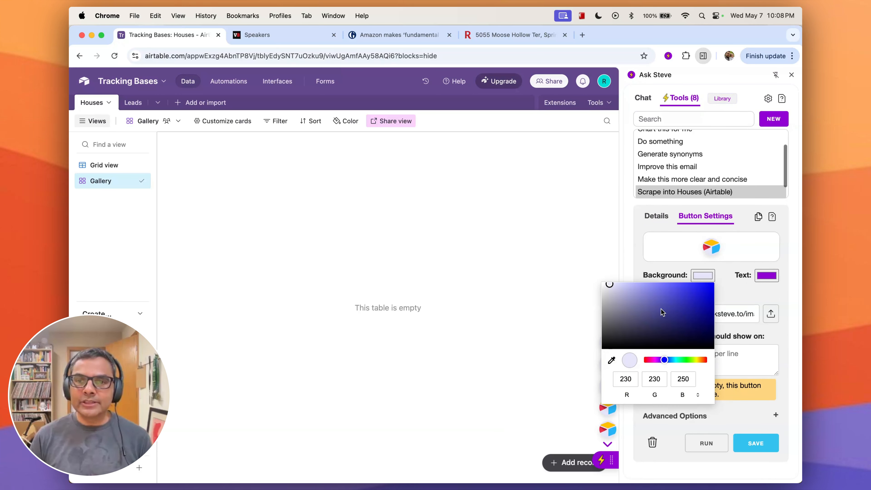
{"action": "left_click", "coordinate": [697, 360]}
{"action": "left_click_drag", "start_coordinate": [694, 297], "coordinate": [689, 284]}
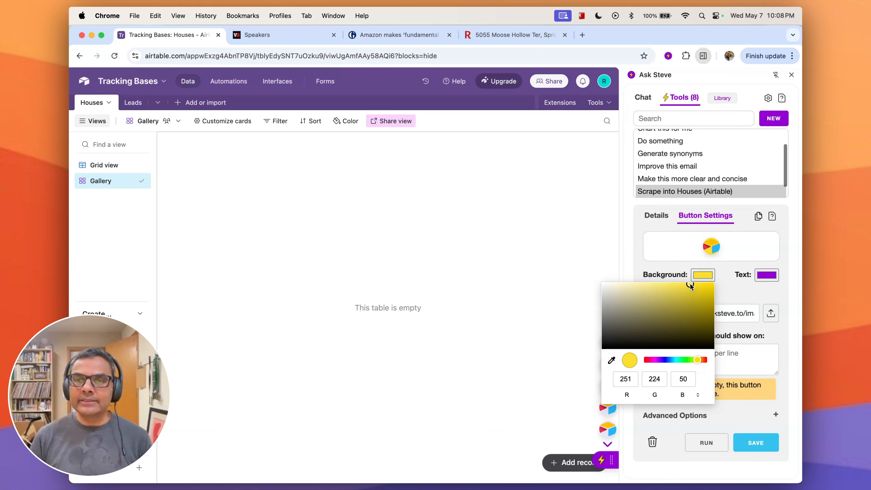
{"action": "left_click", "coordinate": [756, 445]}
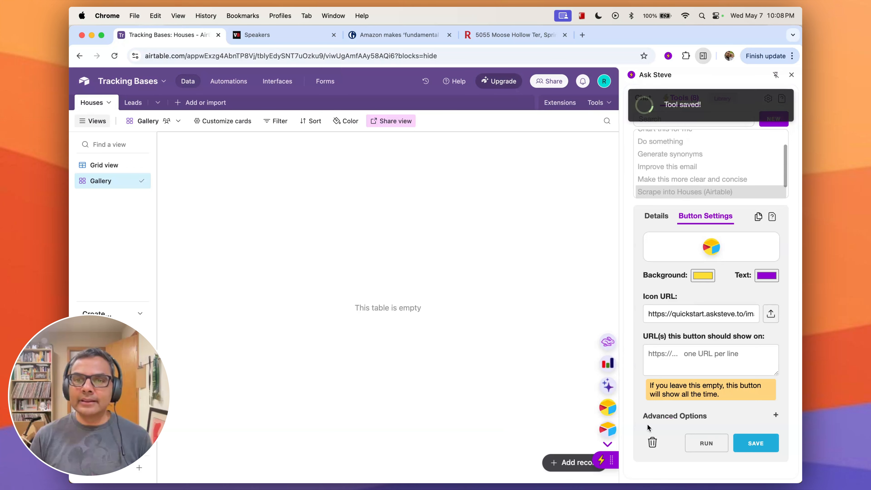
Step: Set the Houses scraper button's background color to blue, save the tool and return to its details
{"action": "left_click", "coordinate": [701, 277]}
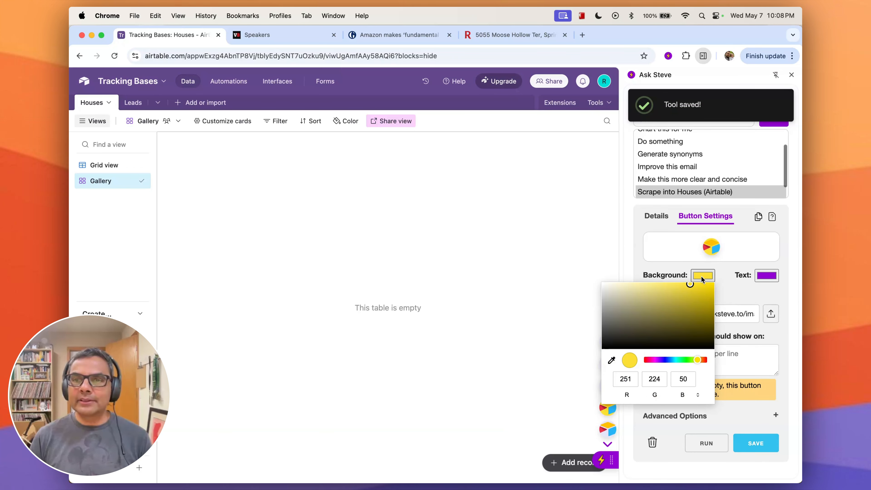
{"action": "left_click", "coordinate": [700, 277]}
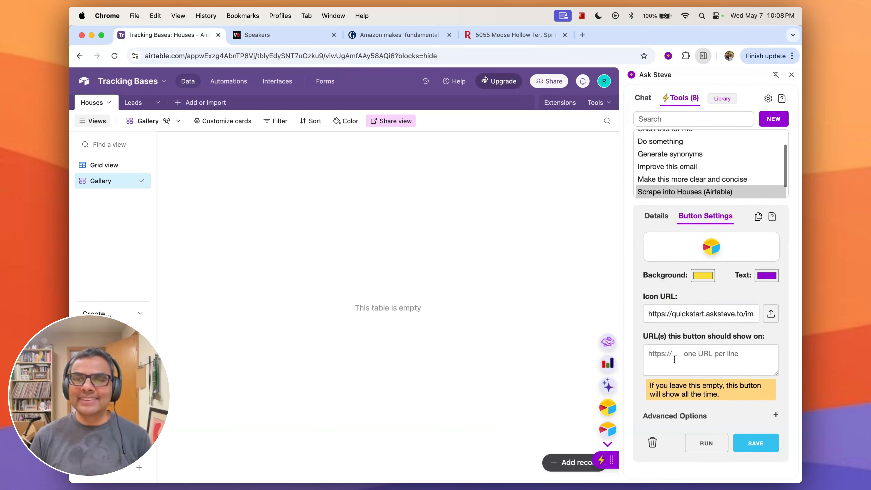
{"action": "left_click", "coordinate": [704, 279]}
{"action": "left_click", "coordinate": [700, 277]}
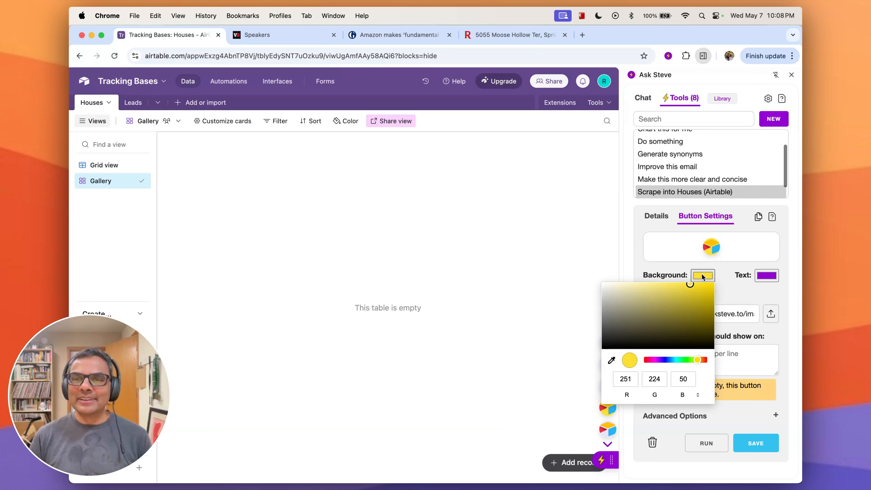
{"action": "left_click", "coordinate": [668, 360]}
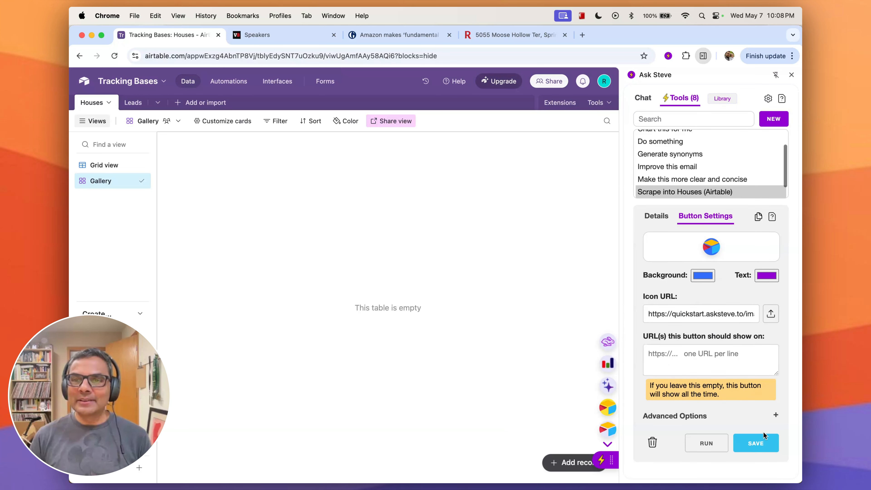
{"action": "left_click", "coordinate": [758, 442]}
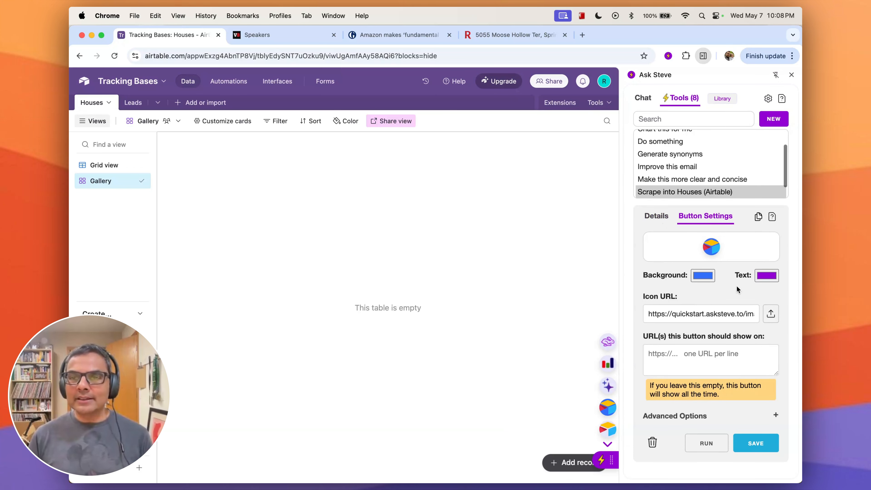
{"action": "left_click", "coordinate": [651, 217]}
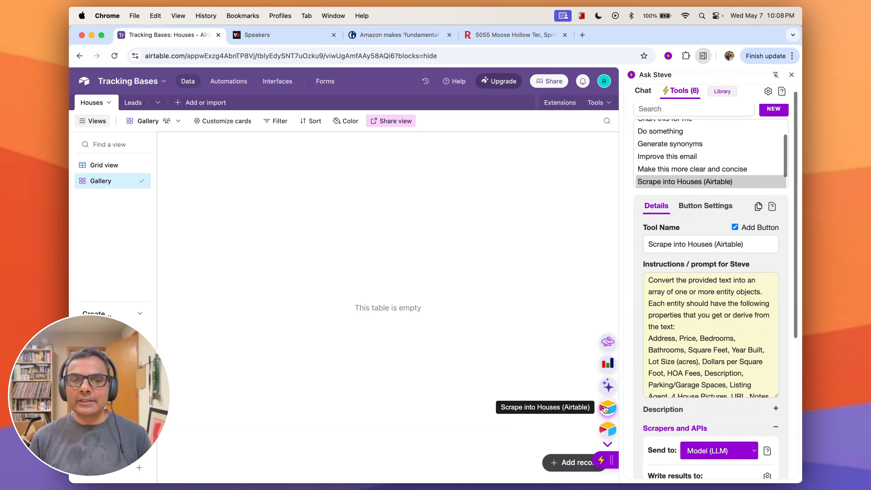
Step: Scrape the open Redfin house listing into the Houses table and return to the table's gallery in Airtable
{"action": "left_click", "coordinate": [500, 37]}
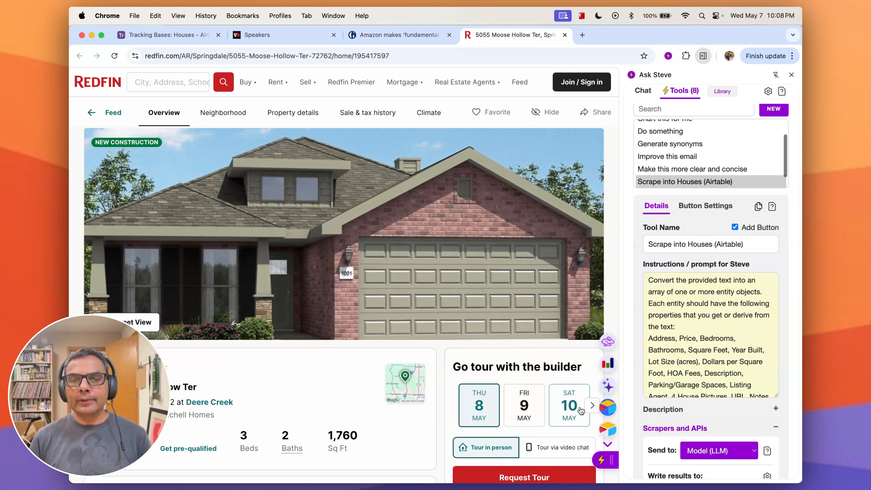
{"action": "left_click", "coordinate": [608, 408]}
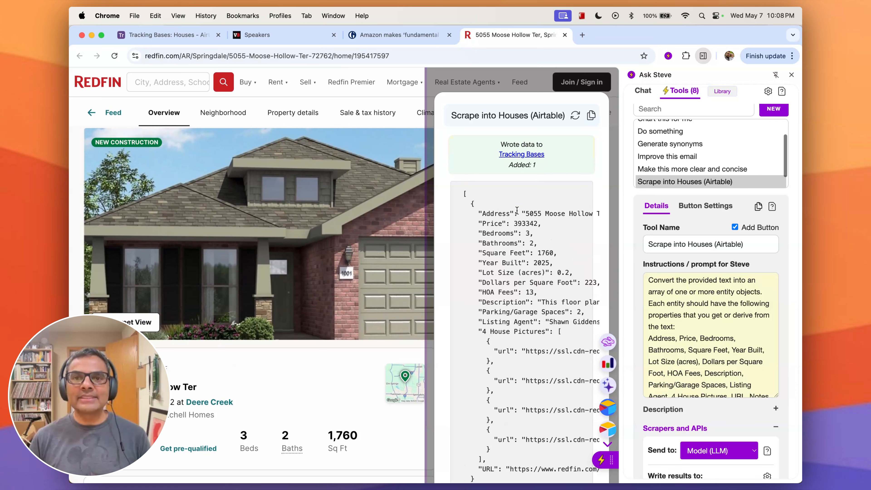
{"action": "left_click", "coordinate": [179, 35]}
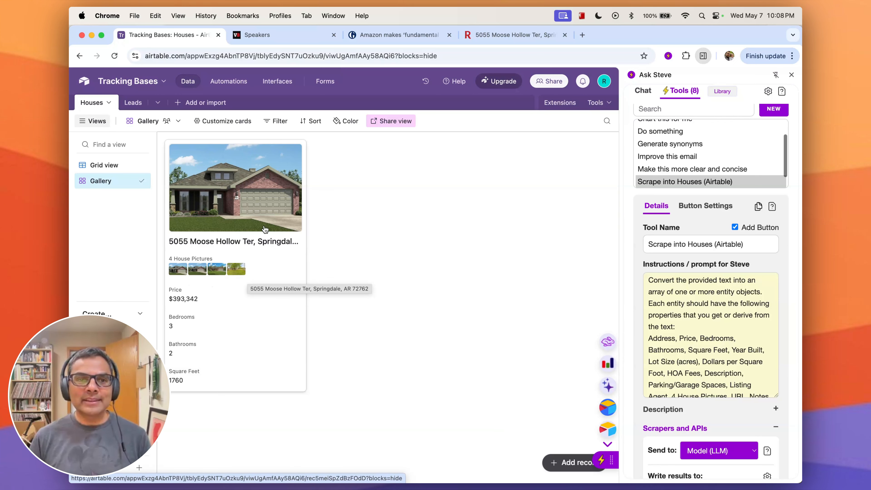
Step: Expand the scraped house record, examine its pictures, price, description and other fields, and close it
{"action": "left_click", "coordinate": [252, 215]}
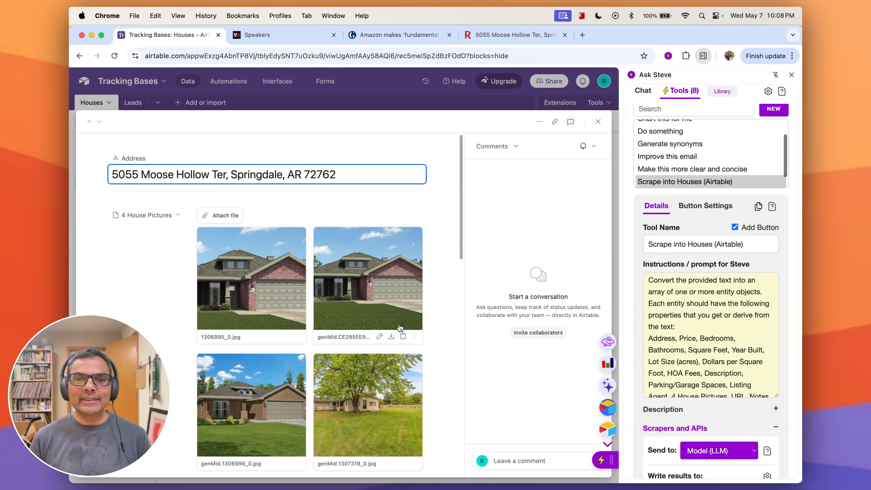
{"action": "scroll", "coordinate": [399, 328], "scroll_direction": "down", "scroll_amount": 5}
{"action": "scroll", "coordinate": [400, 327], "scroll_direction": "up", "scroll_amount": 5}
{"action": "scroll", "coordinate": [432, 257], "scroll_direction": "down", "scroll_amount": 10}
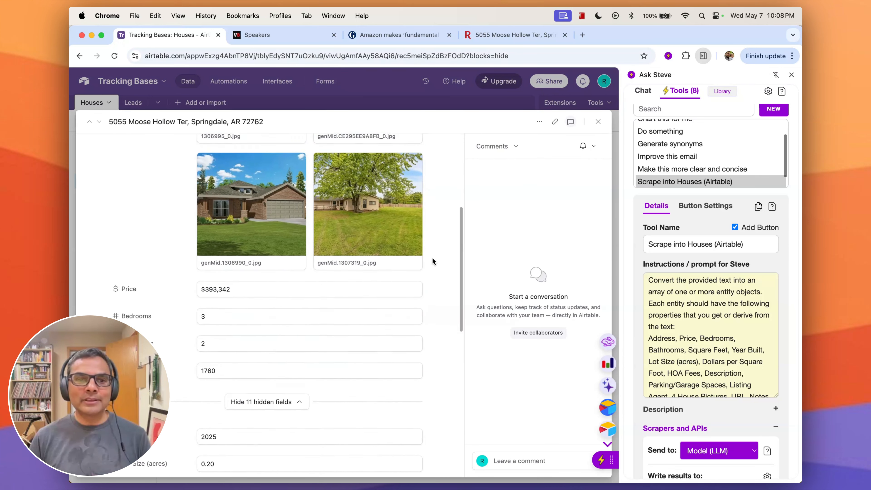
{"action": "scroll", "coordinate": [283, 350], "scroll_direction": "down", "scroll_amount": 7}
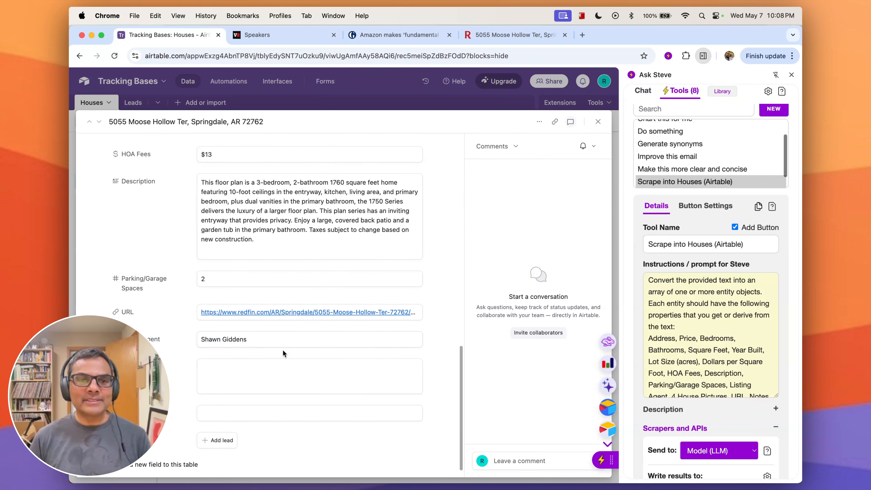
{"action": "scroll", "coordinate": [282, 350], "scroll_direction": "up", "scroll_amount": 15}
{"action": "key", "text": "Escape"}
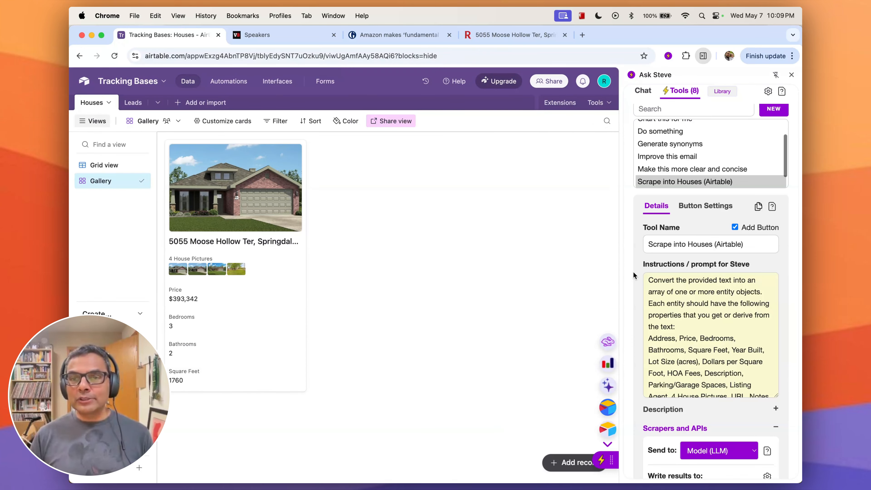
Step: Review the Ask Steve connections, including the services available for a new connection and the Airtable connection's settings, cancelling both dialogs
{"action": "scroll", "coordinate": [730, 421], "scroll_direction": "down", "scroll_amount": 6}
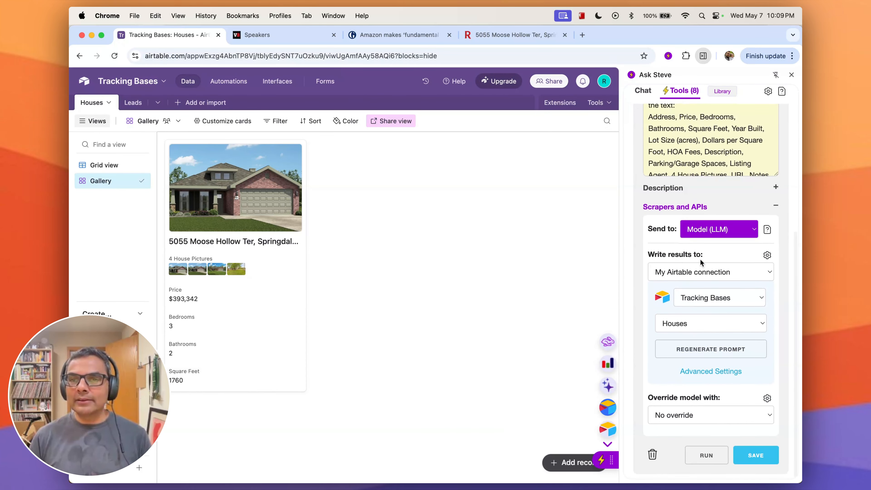
{"action": "left_click", "coordinate": [767, 255]}
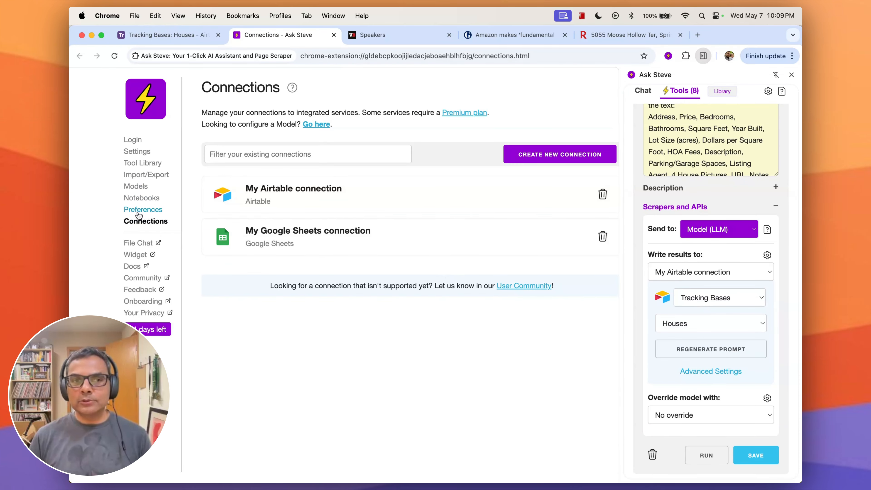
{"action": "left_click", "coordinate": [527, 153]}
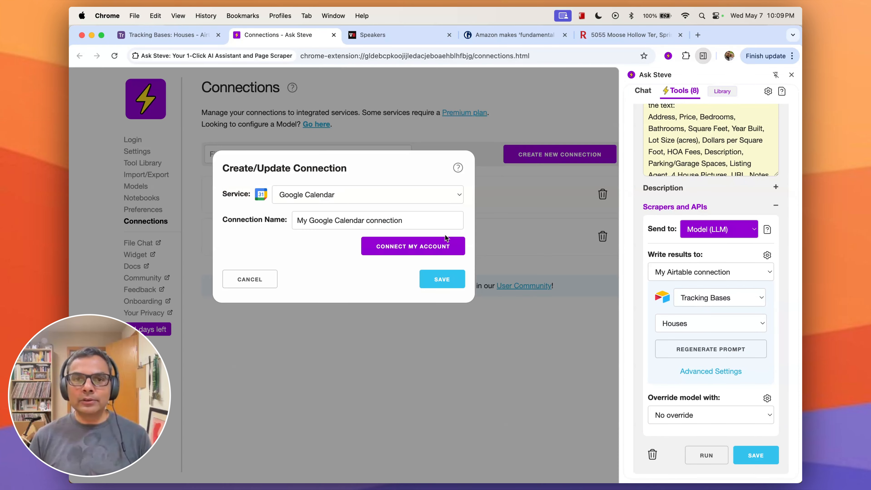
{"action": "left_click", "coordinate": [430, 195]}
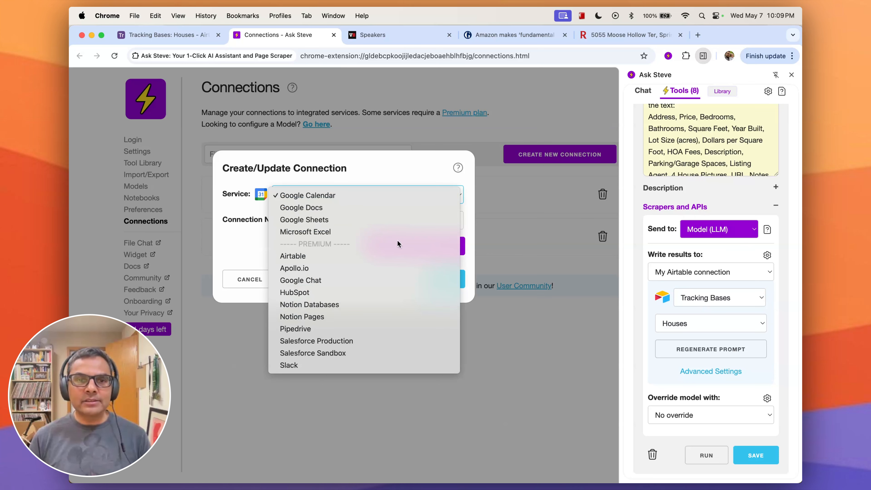
{"action": "left_click", "coordinate": [242, 263]}
{"action": "left_click", "coordinate": [249, 278]}
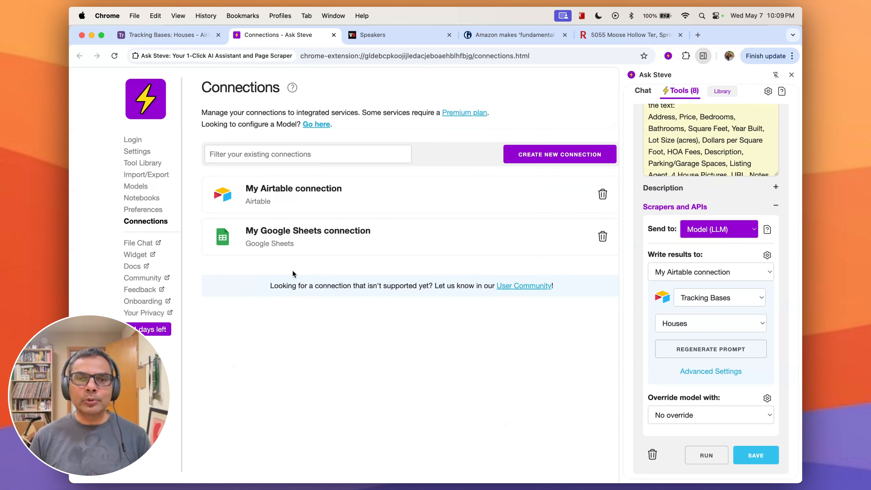
{"action": "left_click", "coordinate": [380, 197]}
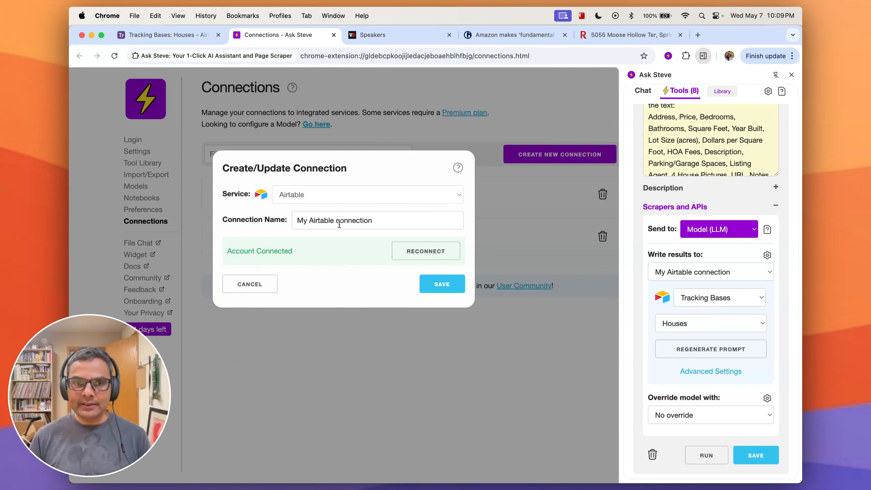
{"action": "left_click", "coordinate": [240, 287]}
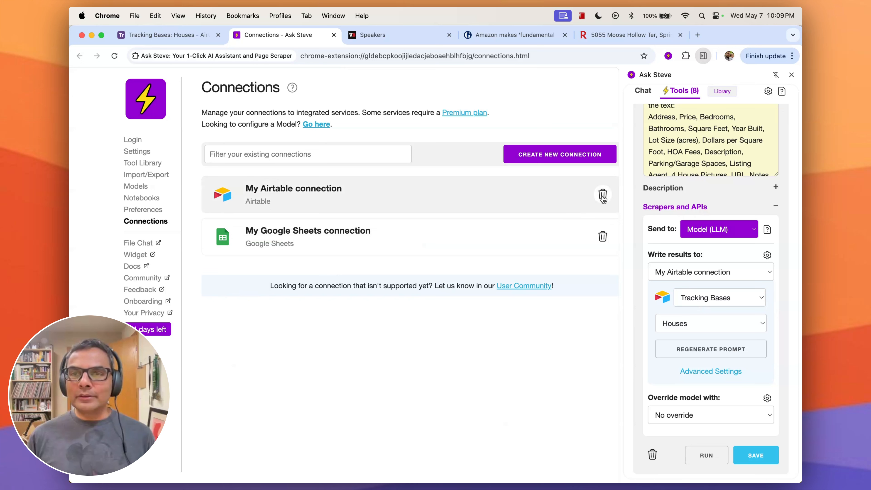